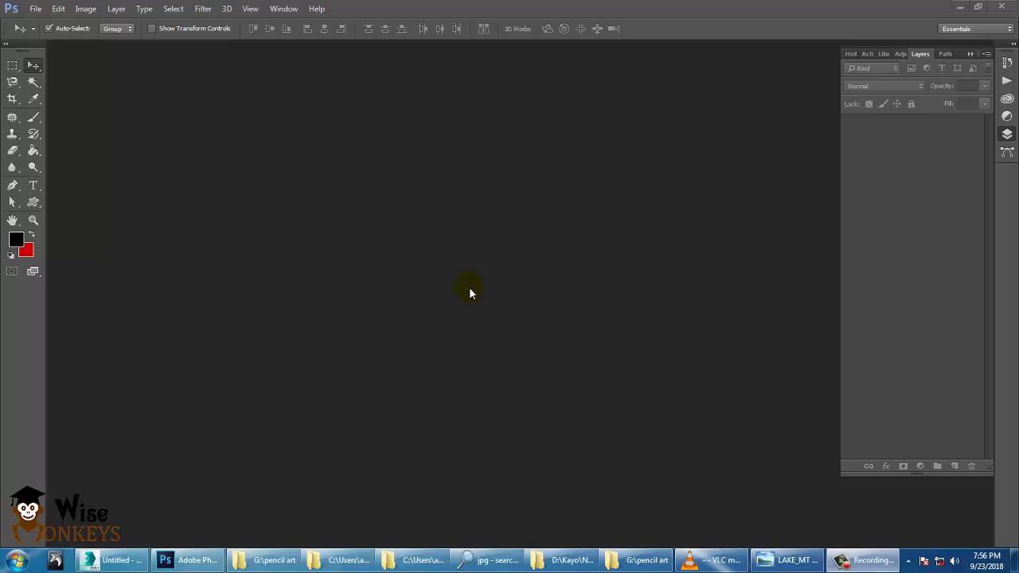
Step: Start opening a file with File > Open and browse the Desktop for the portrait
left_click(35, 9)
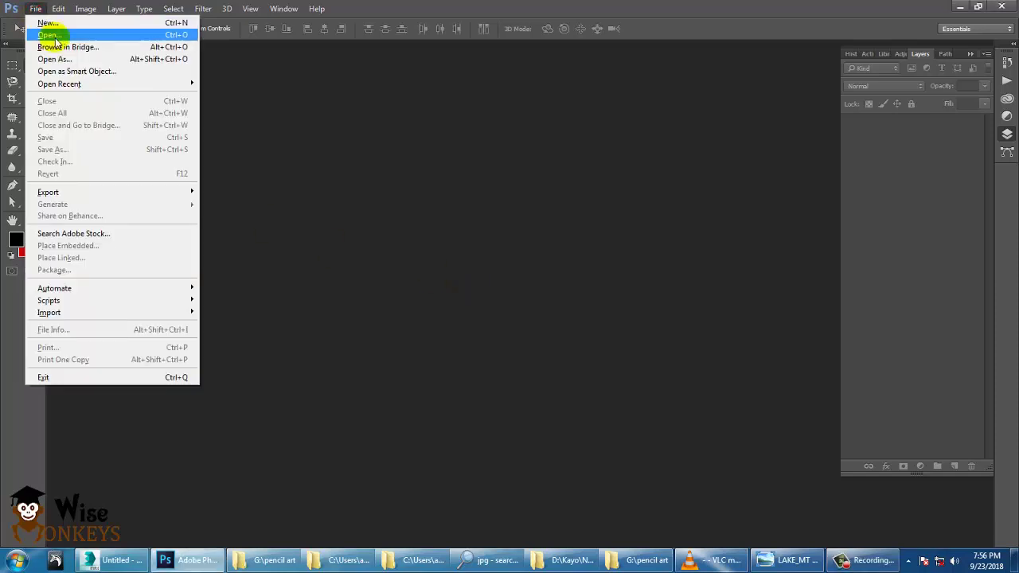
left_click(48, 36)
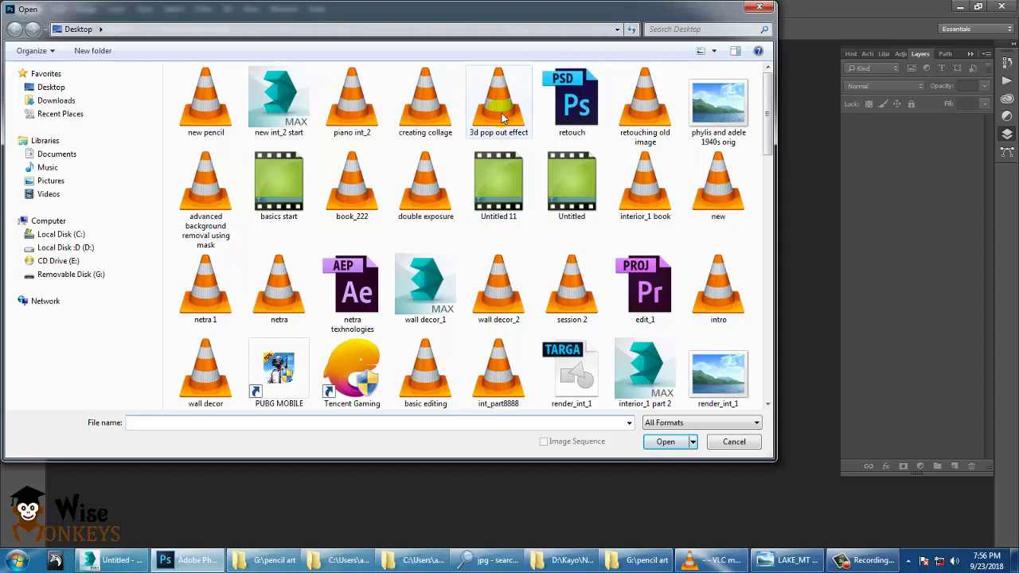
left_click(501, 113)
key("m")
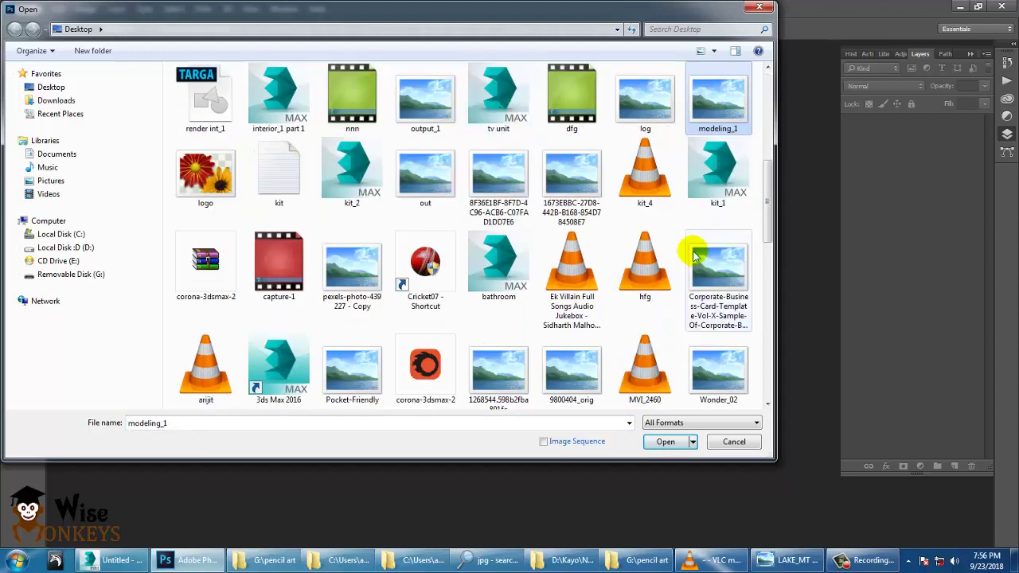
key("m")
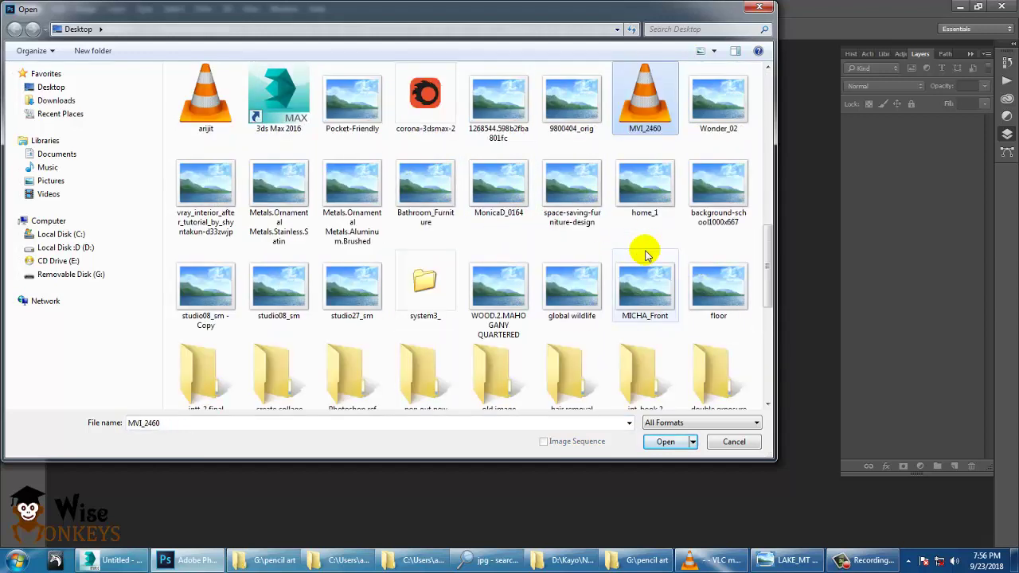
key("m")
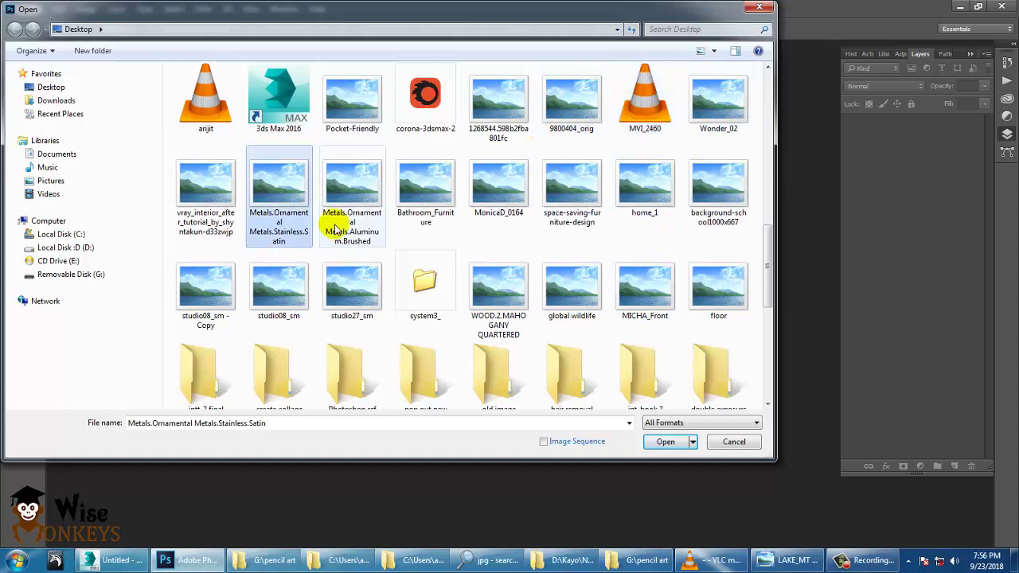
key("m")
key("m")
double_click(493, 199)
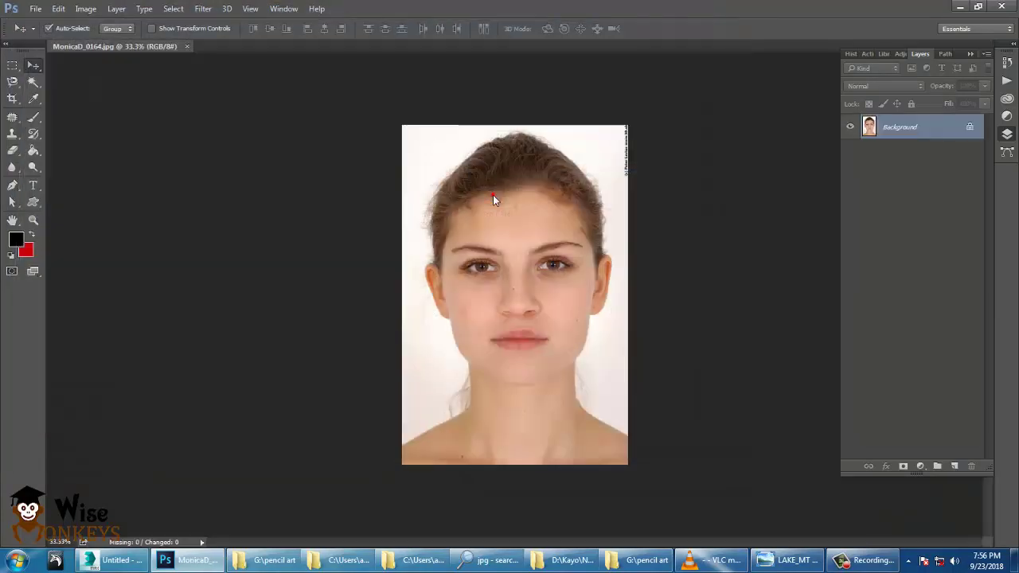
Step: Convert the Background to Layer 0 and duplicate it as Layer 0 copy
double_click(928, 126)
left_click(619, 176)
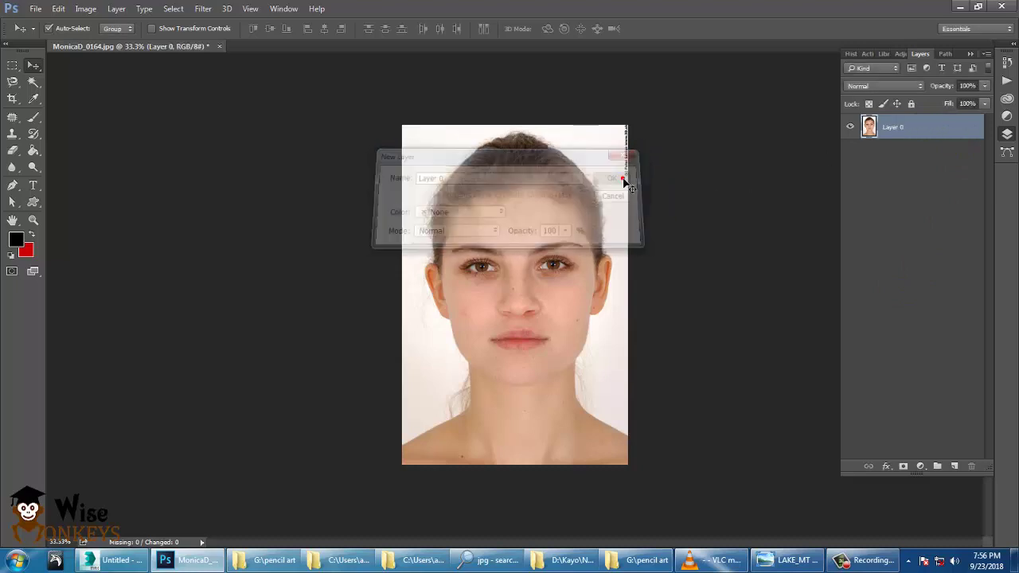
right_click(924, 129)
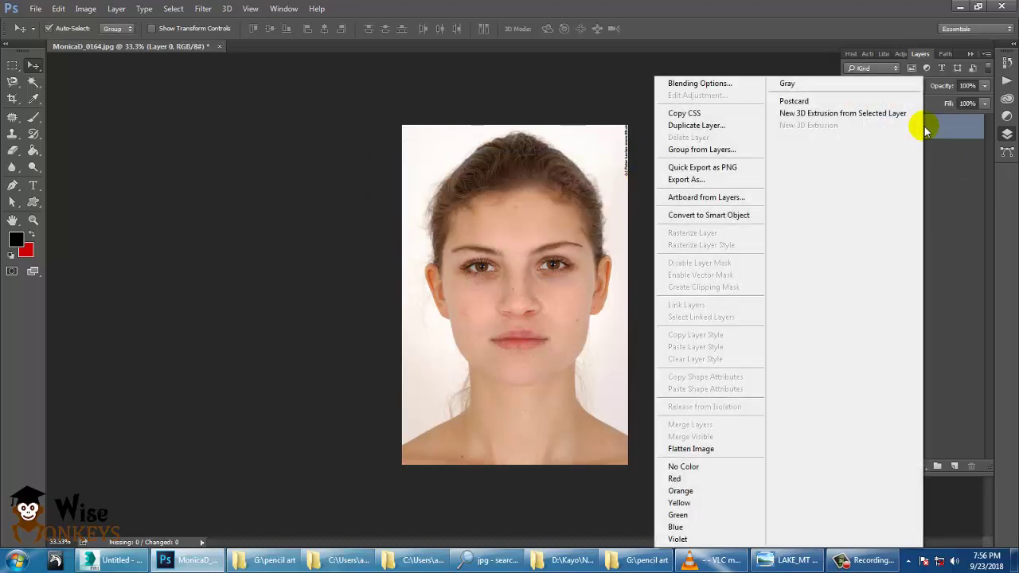
left_click(744, 115)
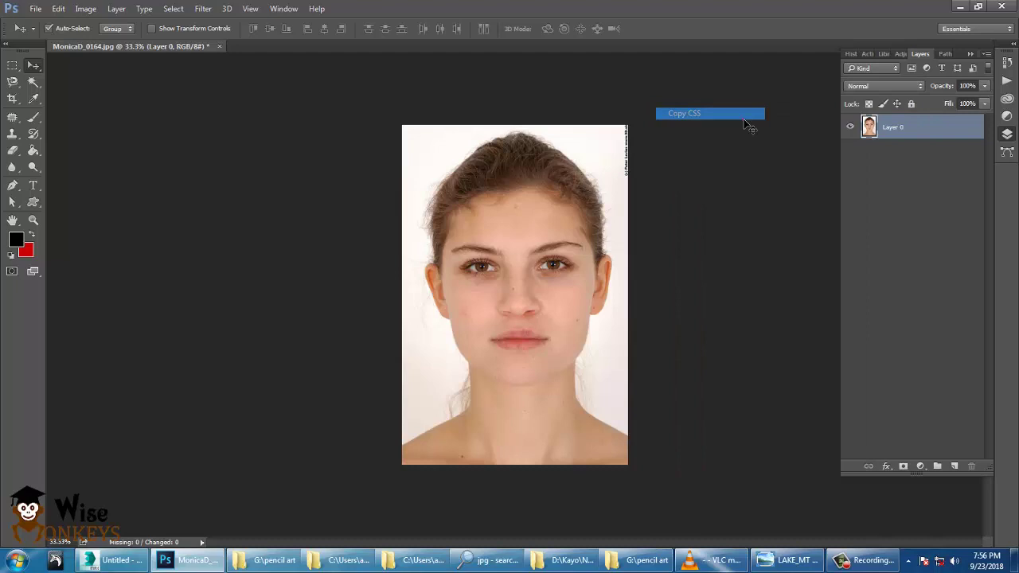
right_click(916, 131)
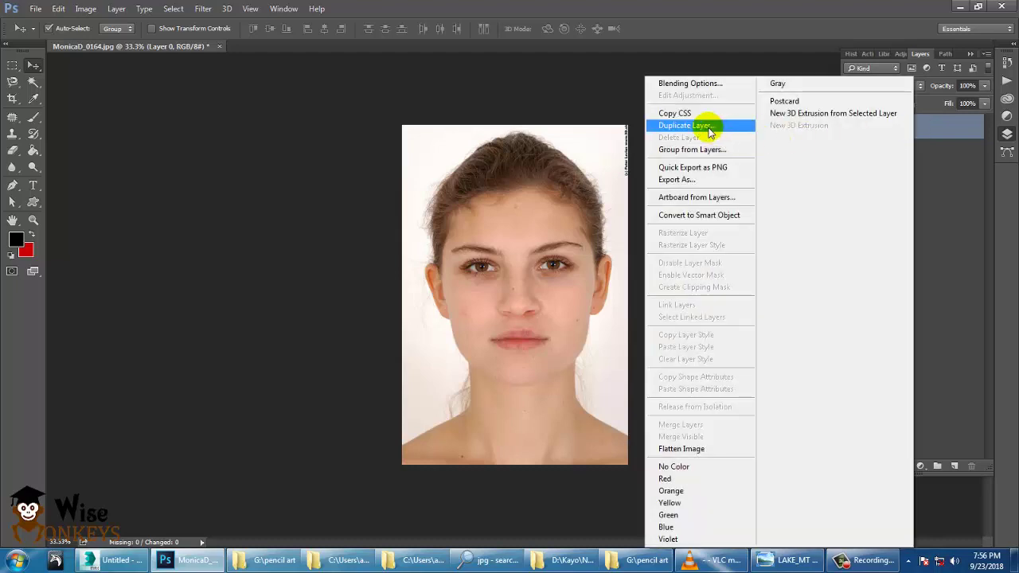
left_click(708, 125)
left_click(619, 169)
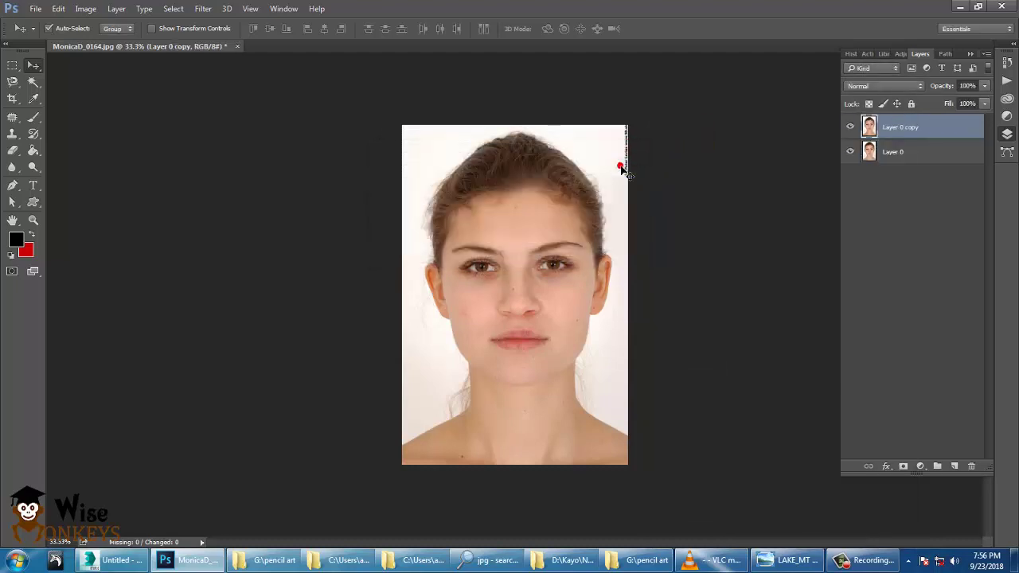
Step: Hide Layer 0 and add a Hue/Saturation adjustment with Saturation at -100
left_click(850, 152)
left_click(927, 138)
left_click(921, 466)
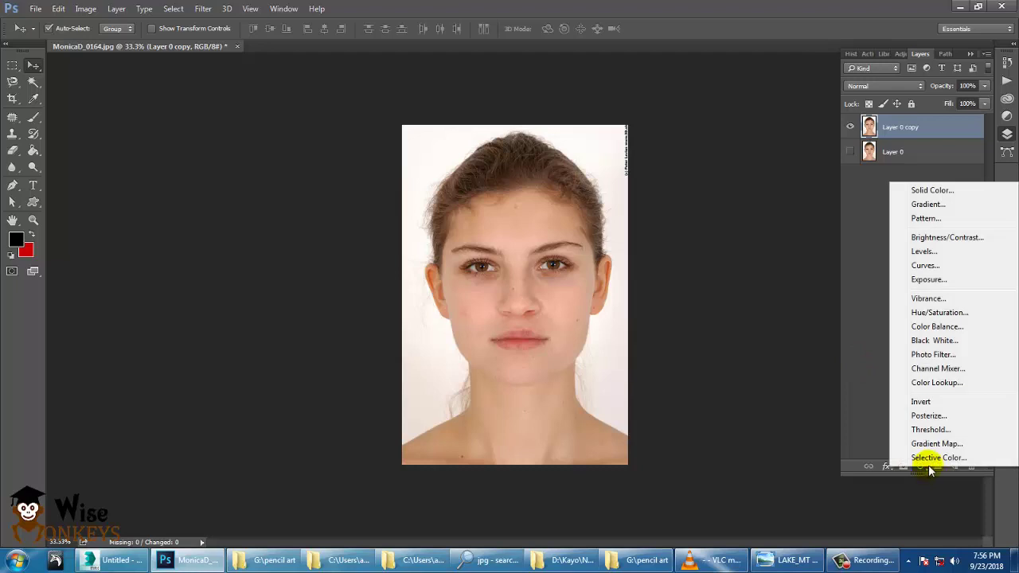
left_click(955, 316)
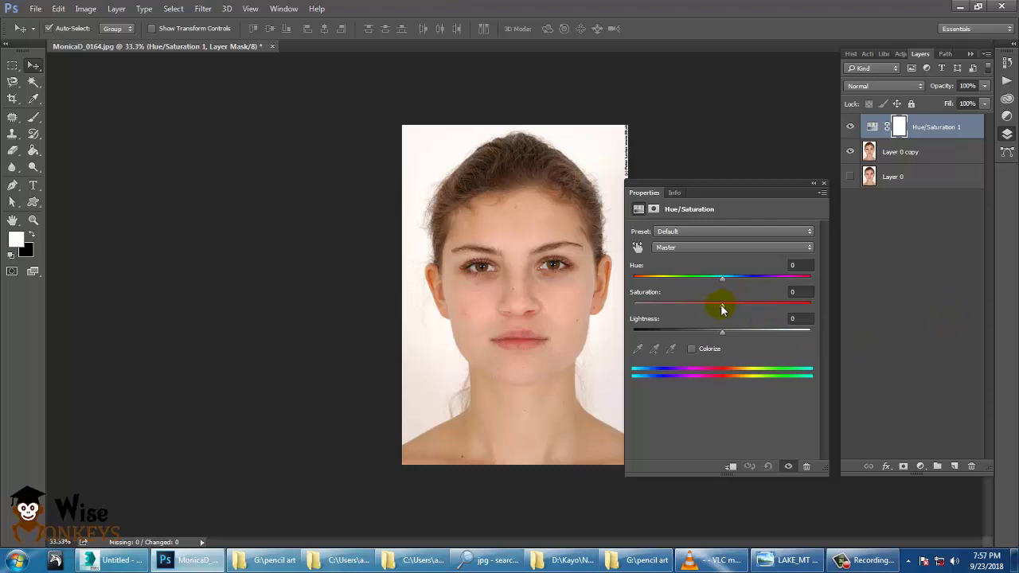
left_click_drag(722, 309, 593, 310)
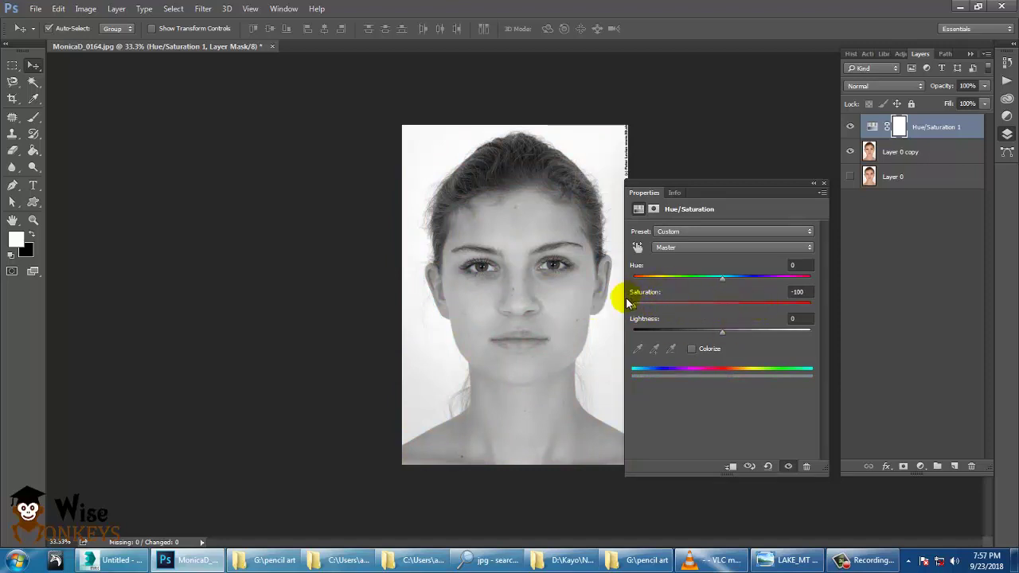
left_click(824, 183)
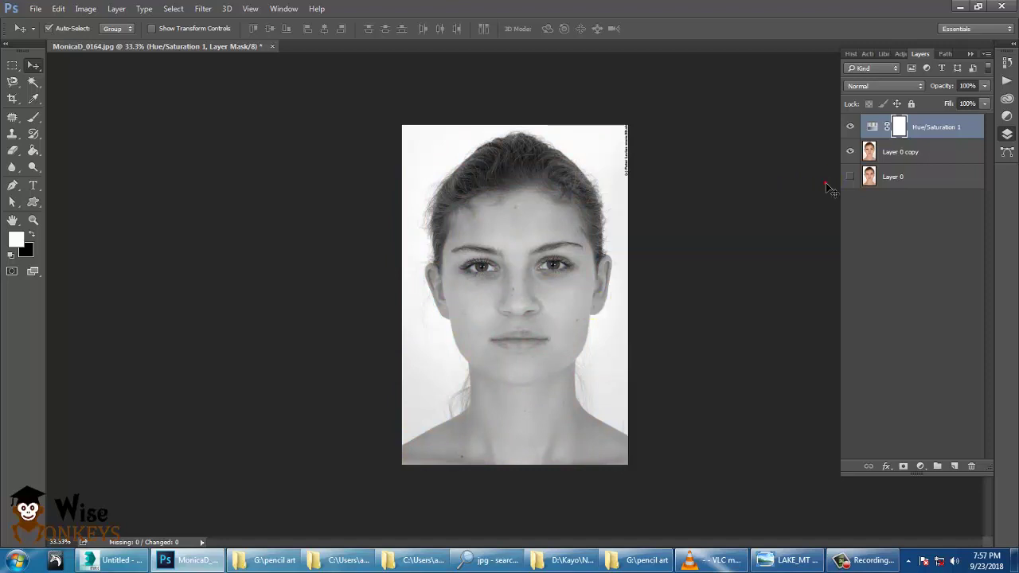
Step: Invert Layer 0 copy with Ctrl+I and set its blend mode to Overlay
left_click(909, 156)
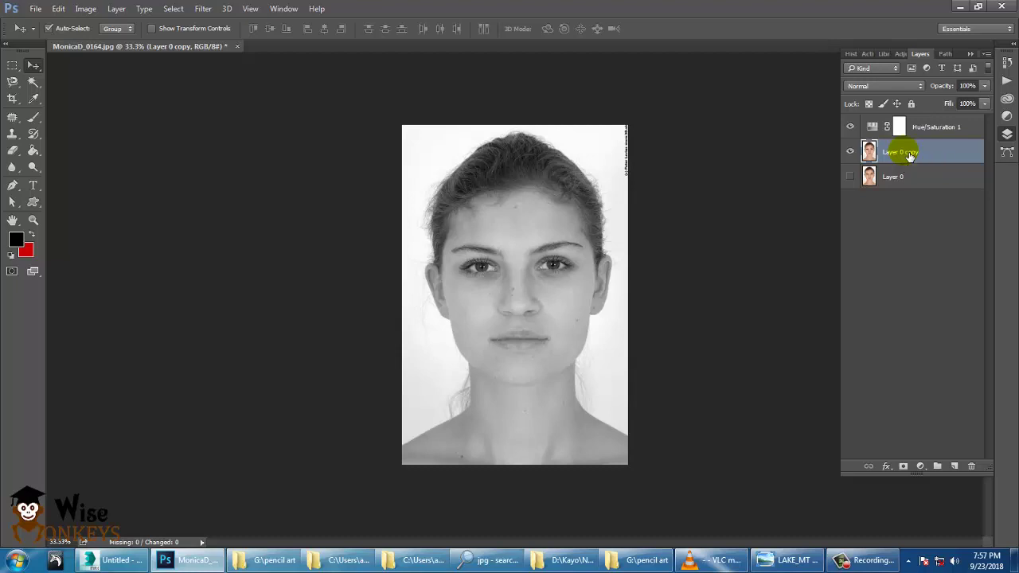
key("ctrl+i")
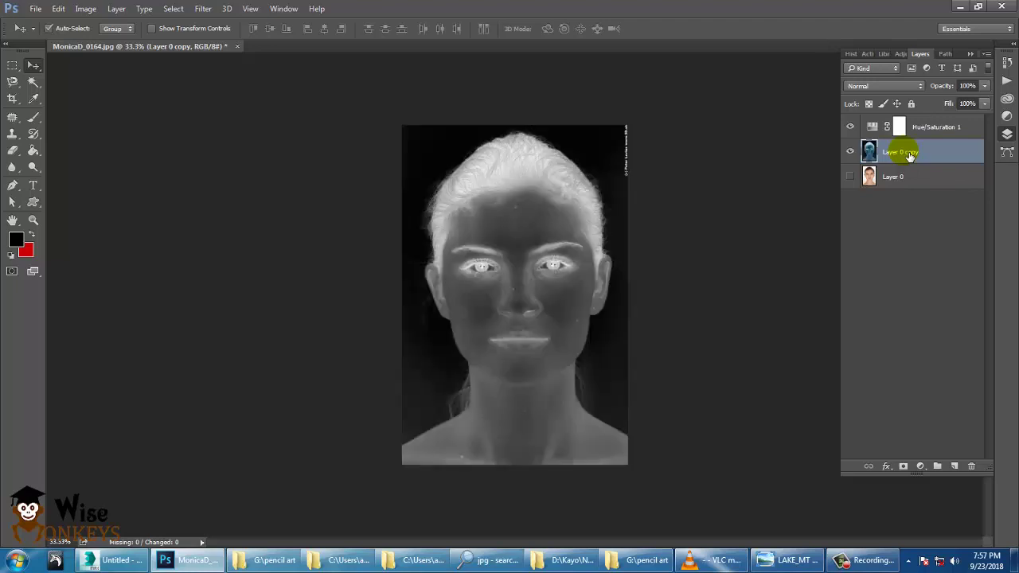
left_click(877, 92)
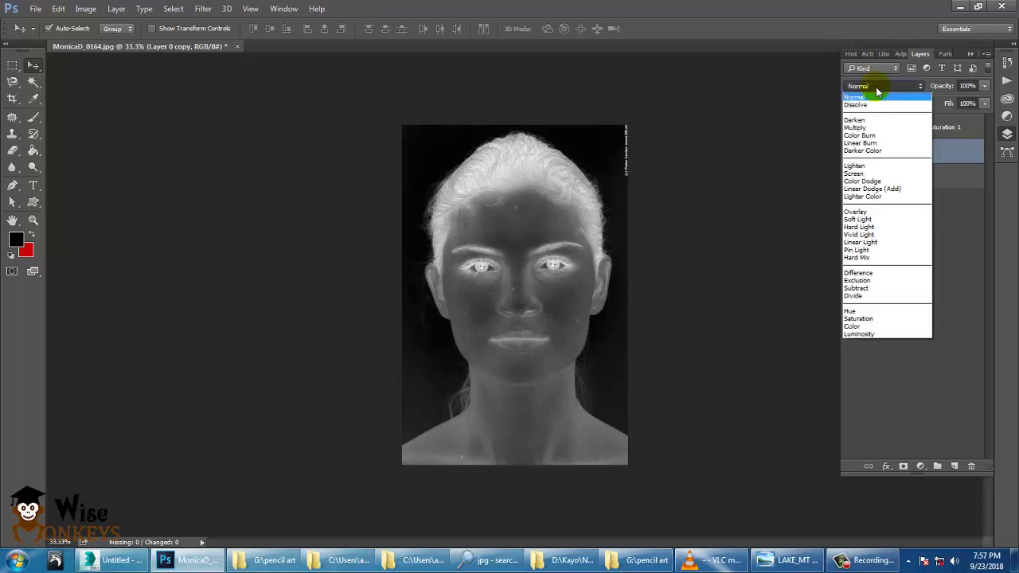
left_click(886, 214)
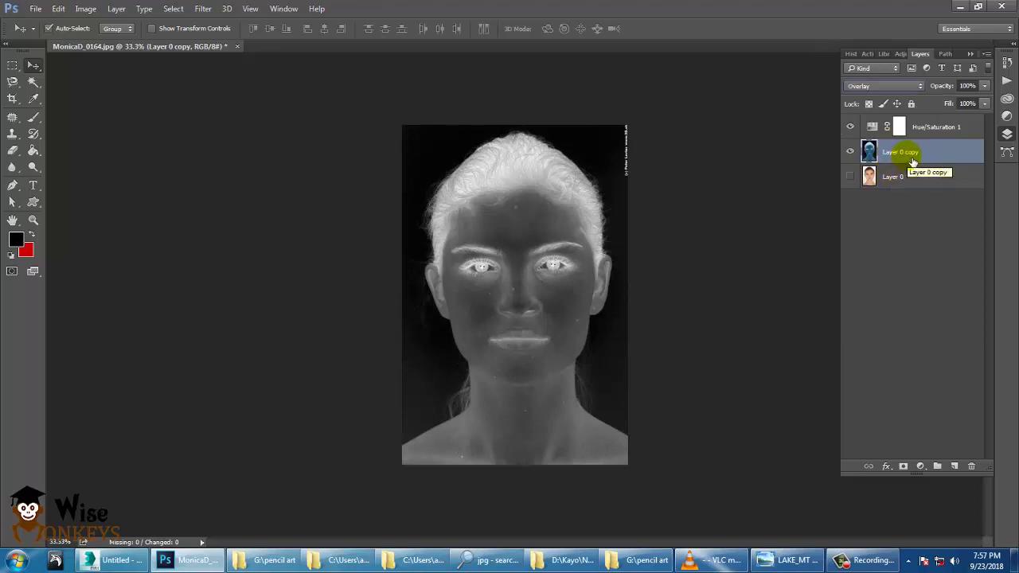
left_click(203, 9)
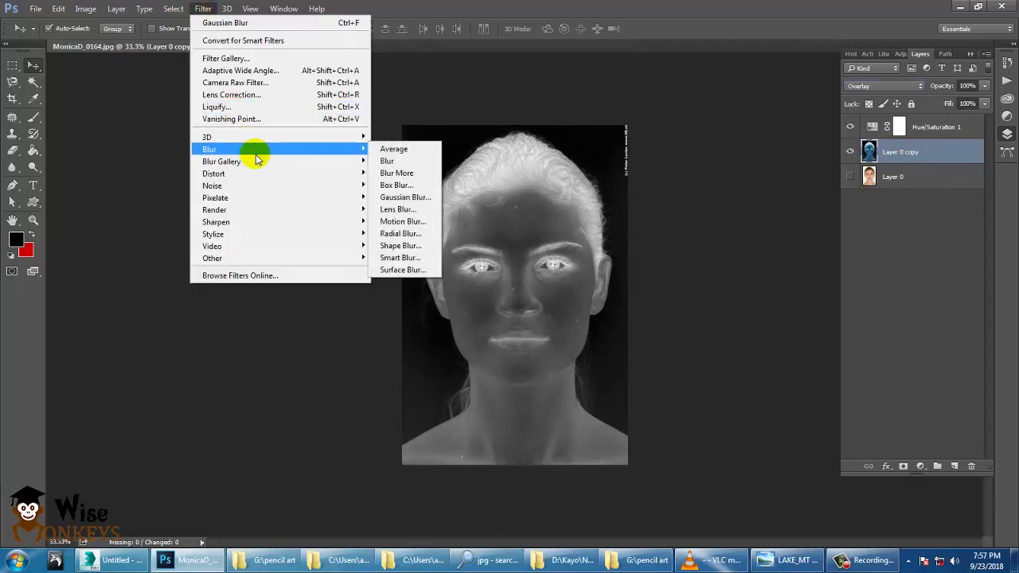
mouse_move(208, 149)
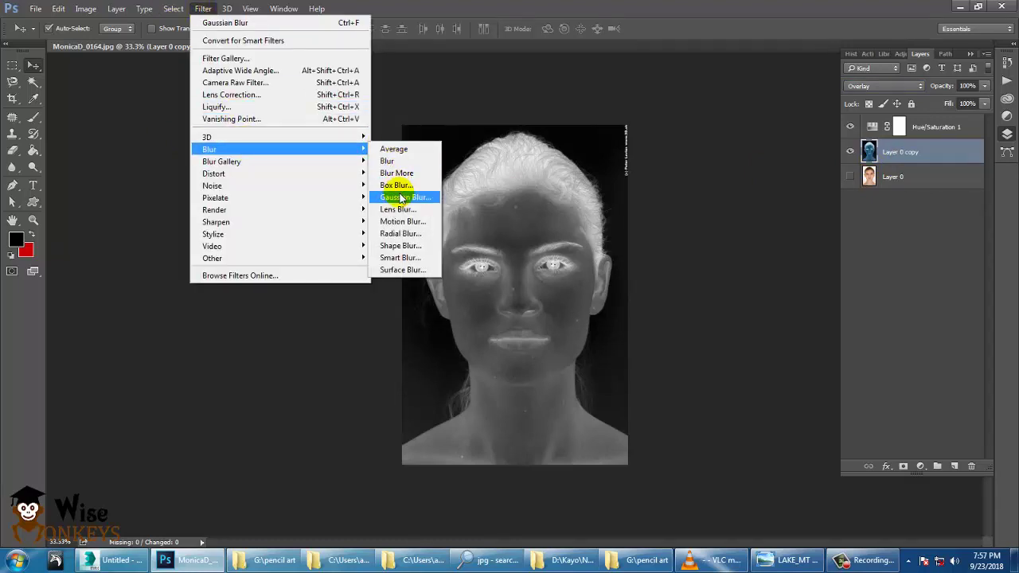
Step: Blur Layer 0 copy with a 7.6 px Gaussian Blur and show Layer 0 again
left_click(402, 197)
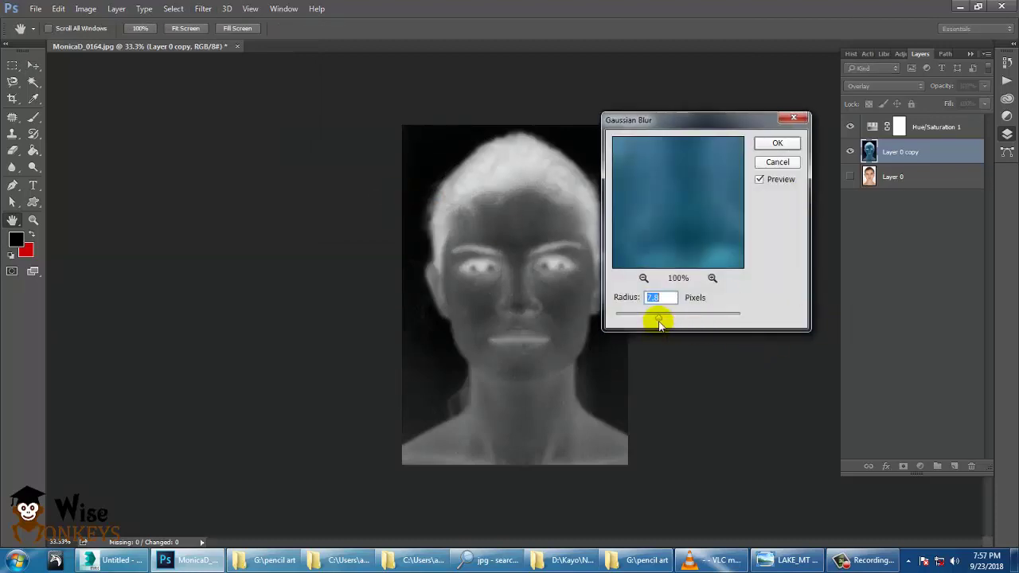
left_click_drag(653, 319, 659, 322)
left_click(779, 143)
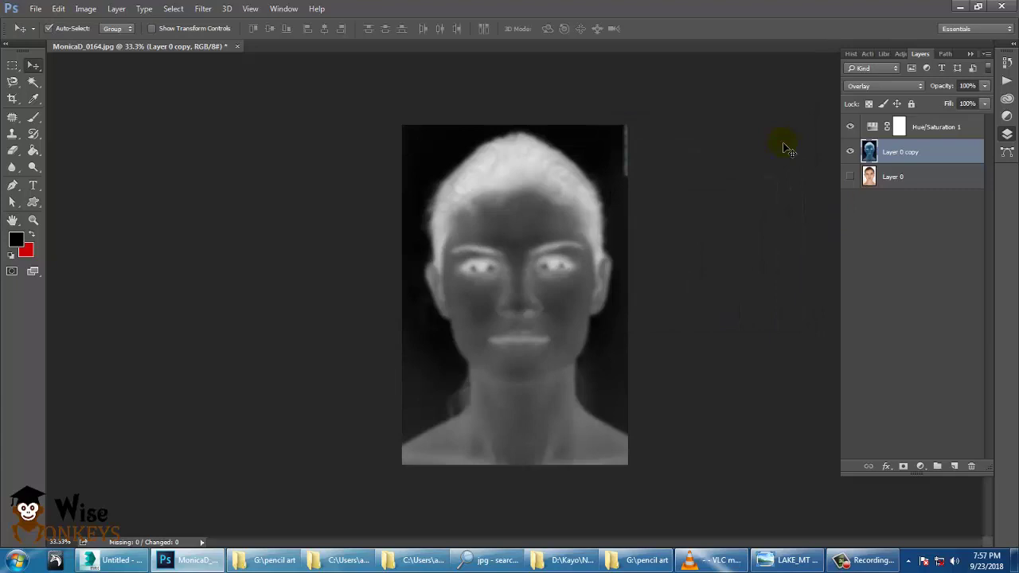
left_click(850, 177)
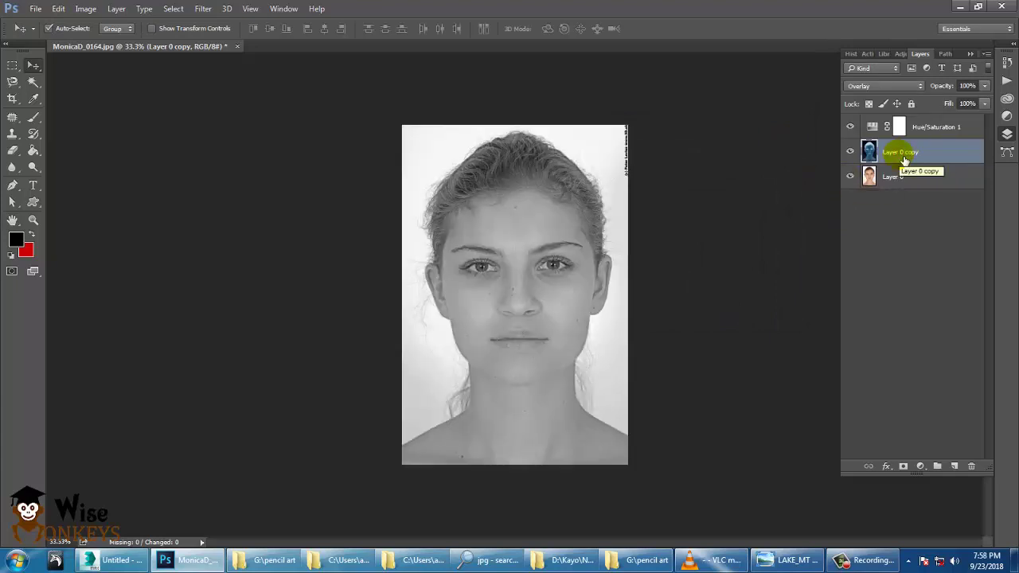
Step: Step Layer 0 copy's blend mode through Dissolve toward Lighten to compare sketch looks
left_click(870, 87)
left_click(875, 100)
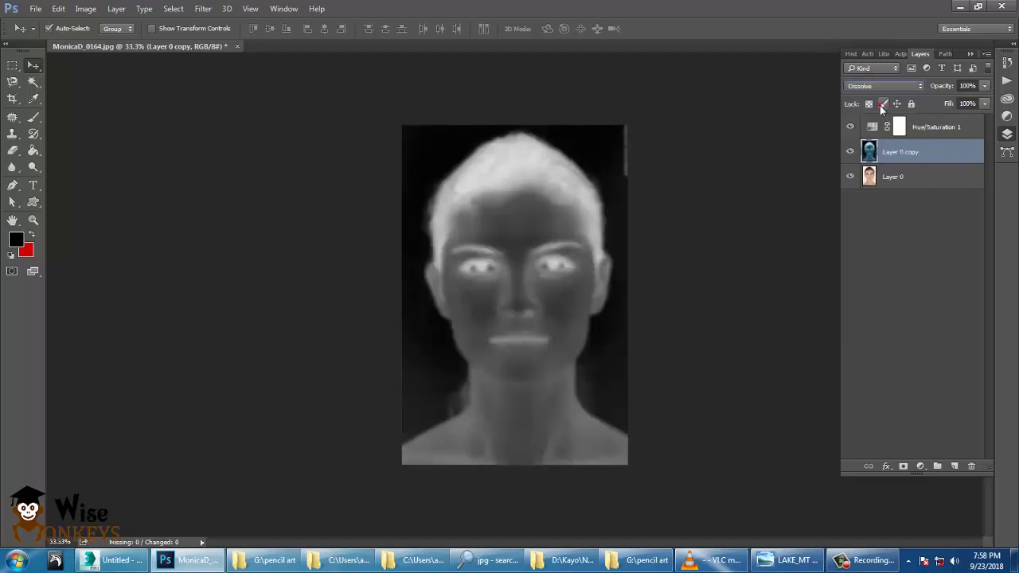
key("Down")
key("Down")
key("Down")
key("Down")
key("Down")
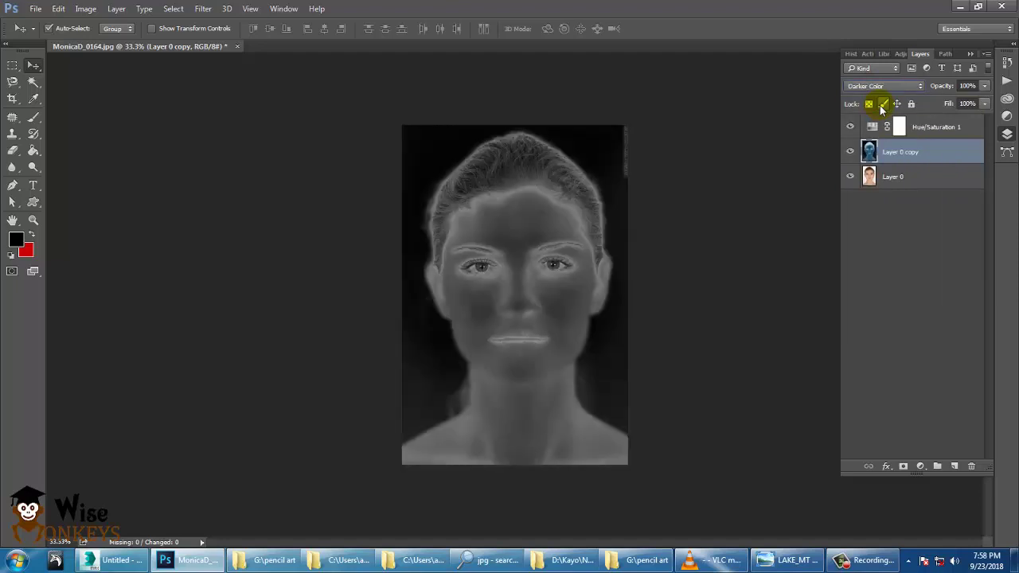
key("Down")
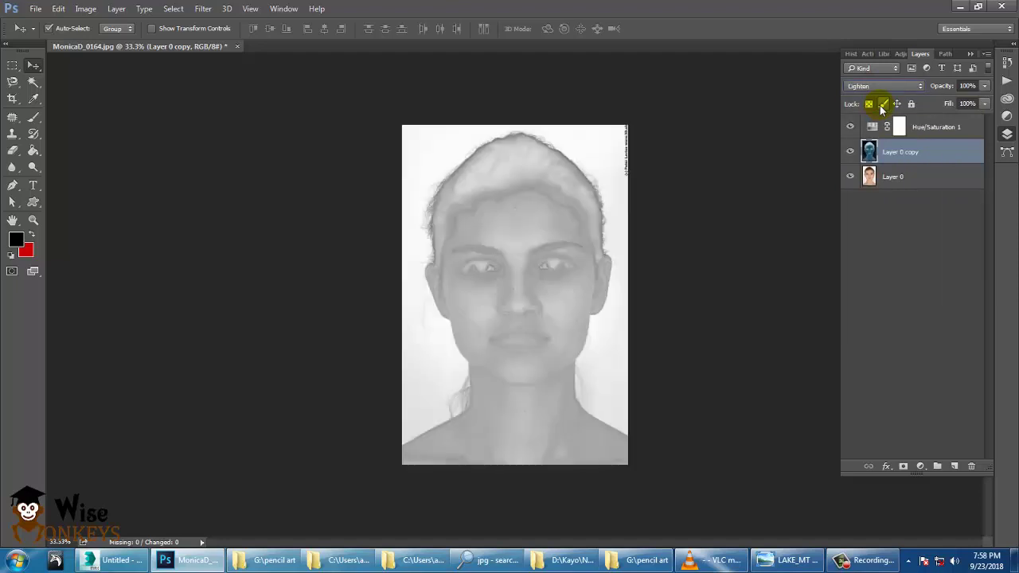
key("Down")
key("Down")
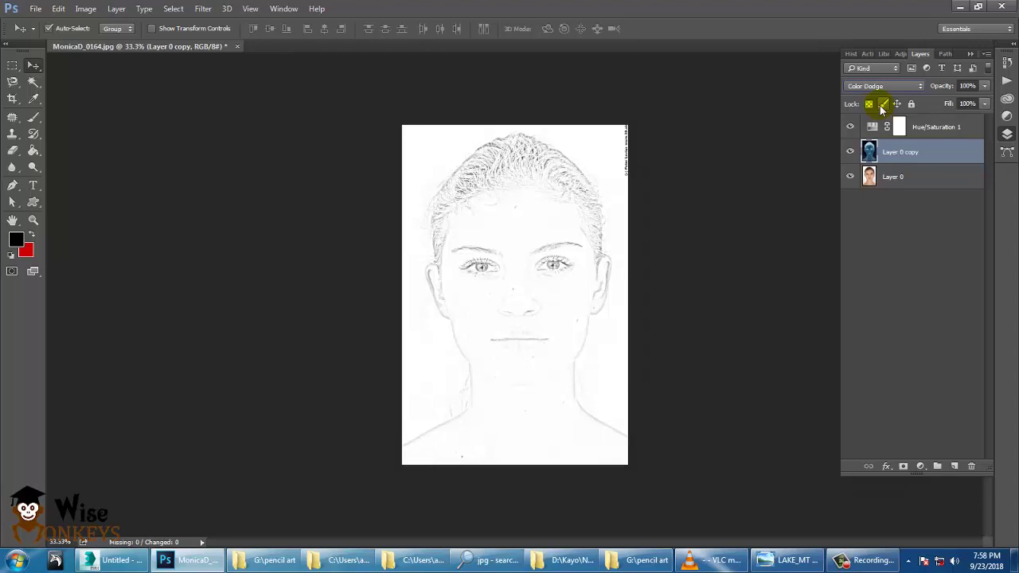
Step: Inspect the face sketch zoomed in, then bring up the adjustment layer types
key("ctrl+plus")
key("ctrl+plus")
key("ctrl+plus")
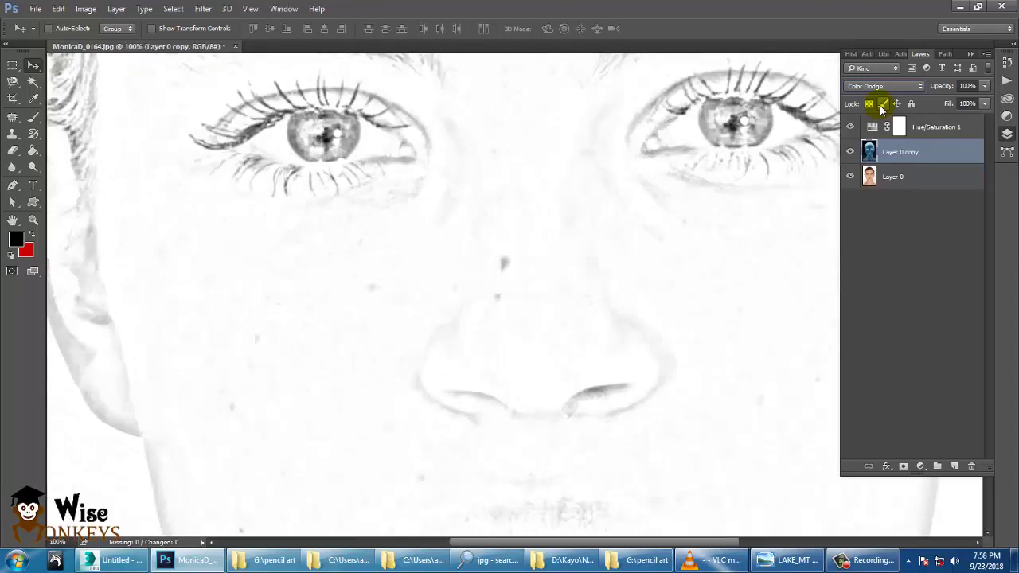
key("ctrl+minus")
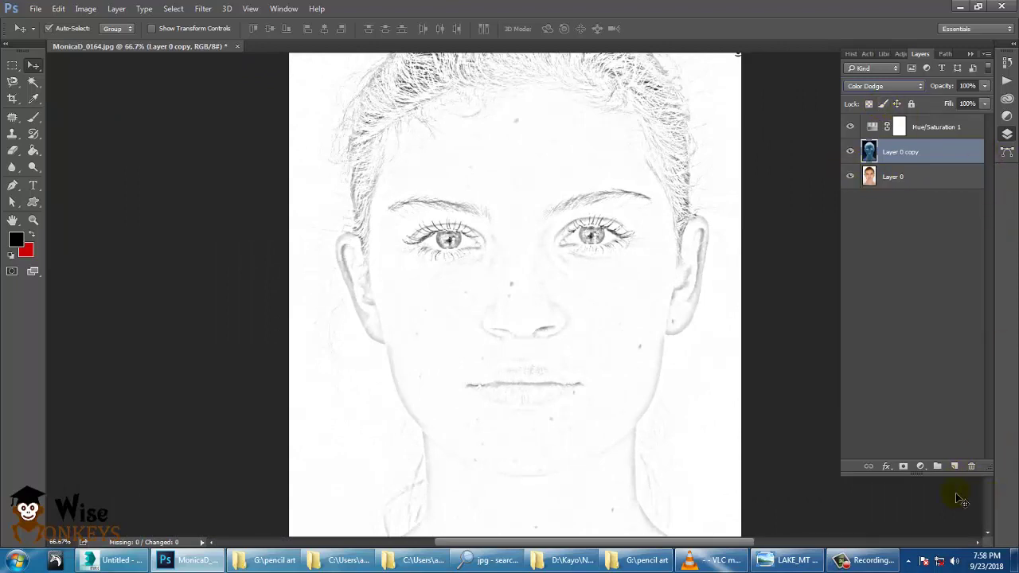
left_click(921, 467)
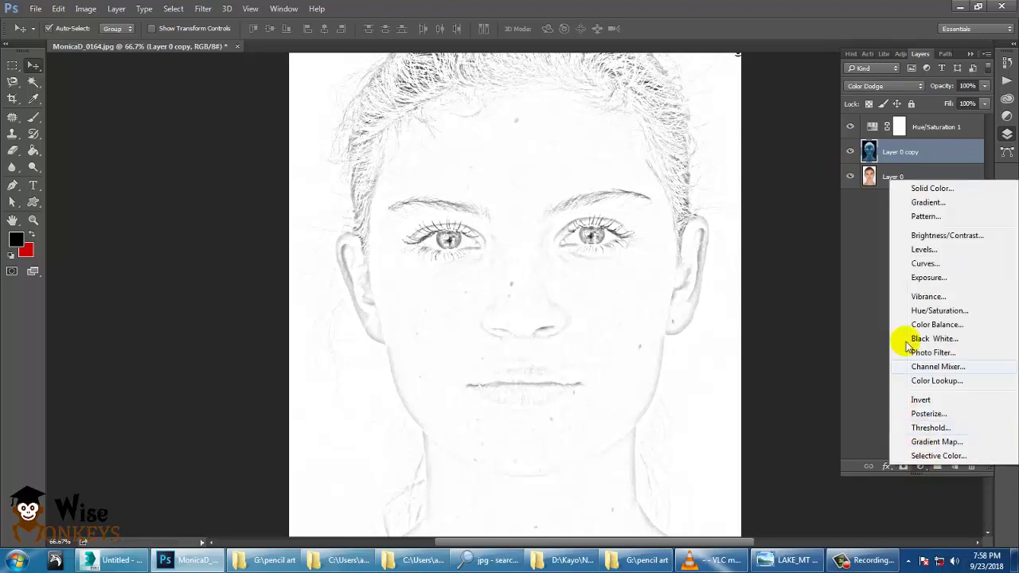
Step: Add a Levels adjustment layer with the black input raised to about 126
left_click(923, 249)
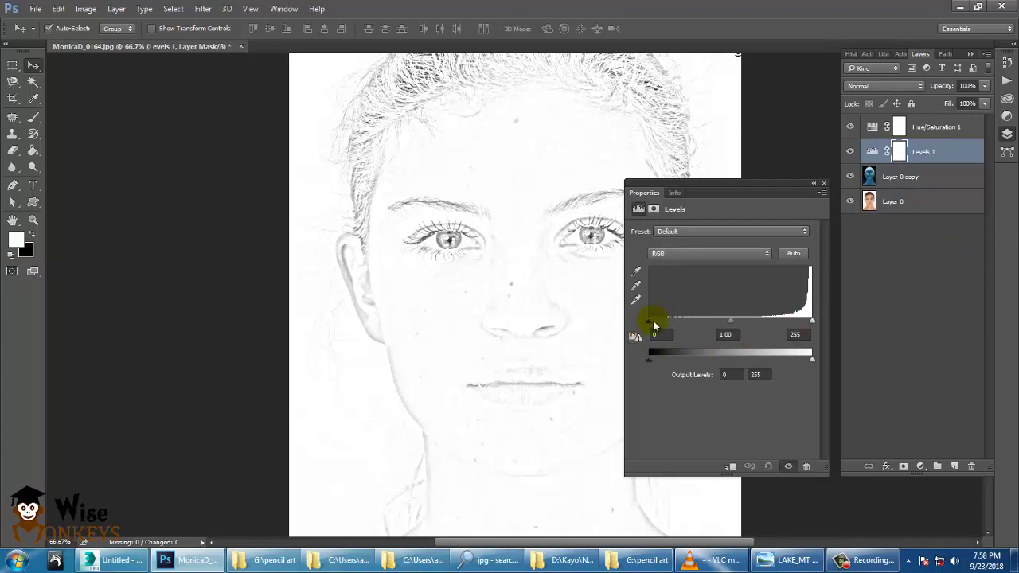
mouse_move(650, 325)
left_mouse_down()
mouse_move(739, 326)
mouse_move(650, 338)
mouse_move(732, 334)
mouse_move(657, 338)
mouse_move(722, 337)
left_mouse_up()
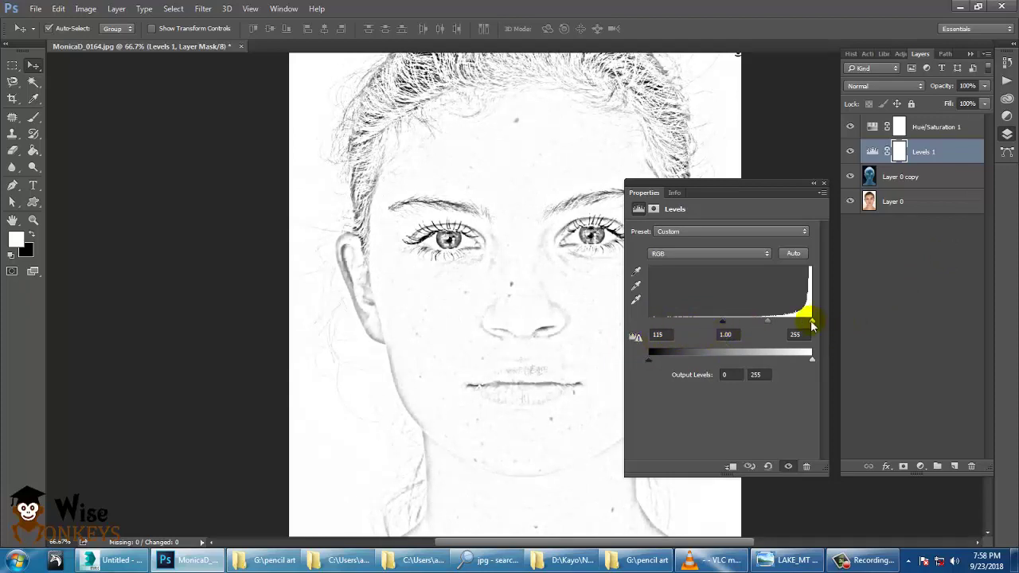
mouse_move(812, 325)
left_mouse_down()
mouse_move(773, 323)
mouse_move(845, 330)
left_mouse_up()
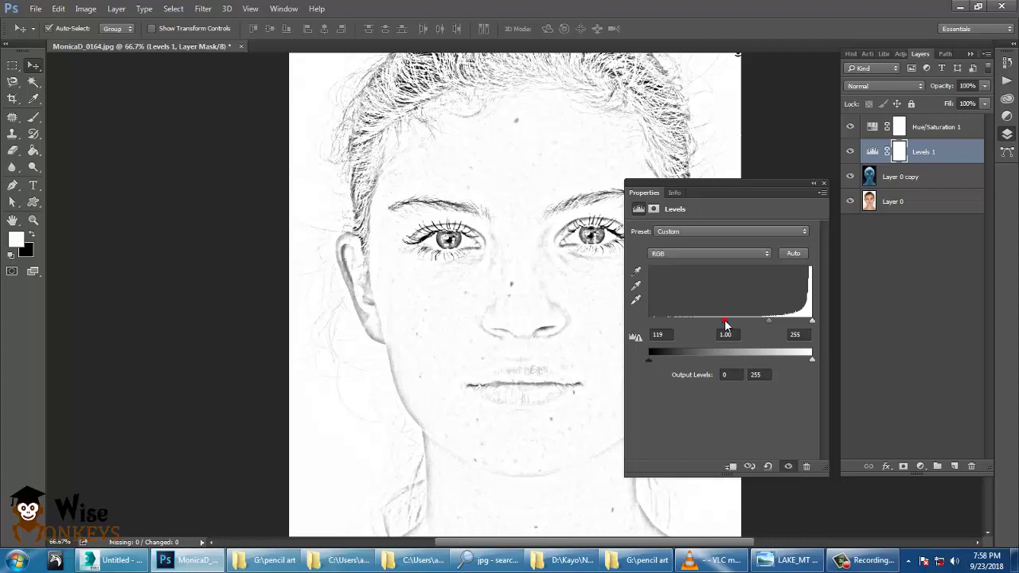
left_click_drag(723, 321, 730, 322)
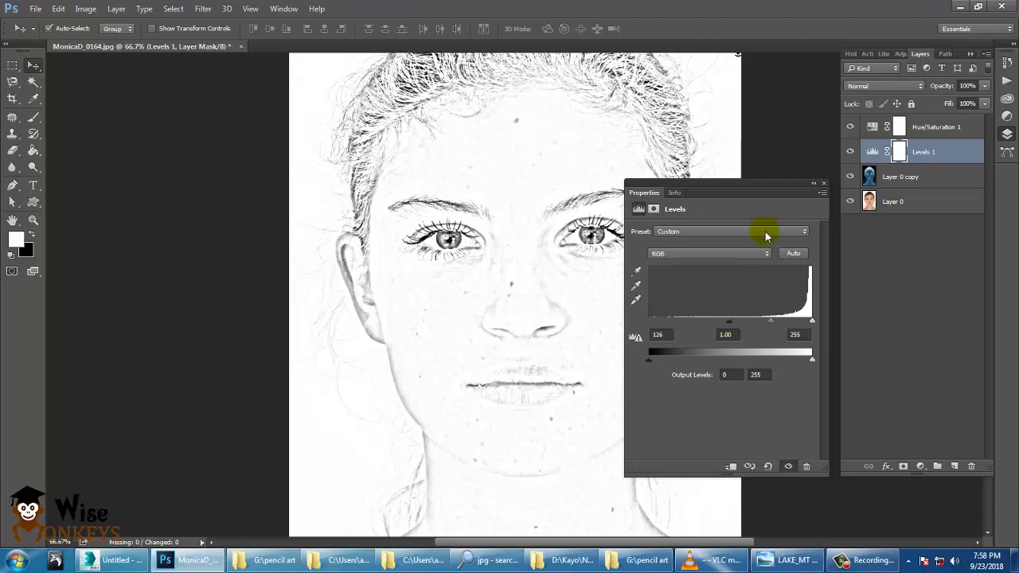
left_click(823, 182)
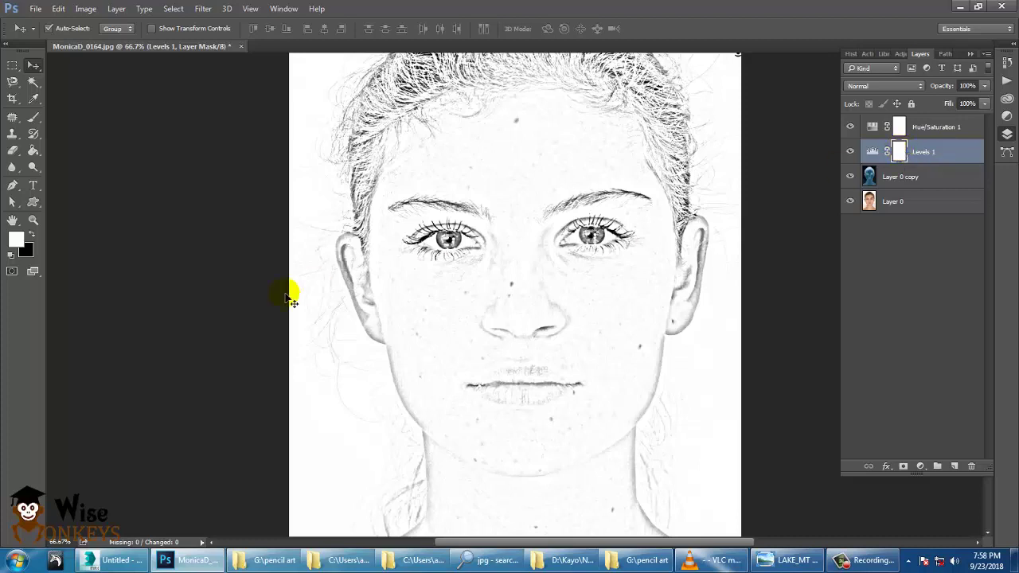
Step: Paint black on the Levels 1 mask over the forehead and hair, then undo it
left_click(34, 118)
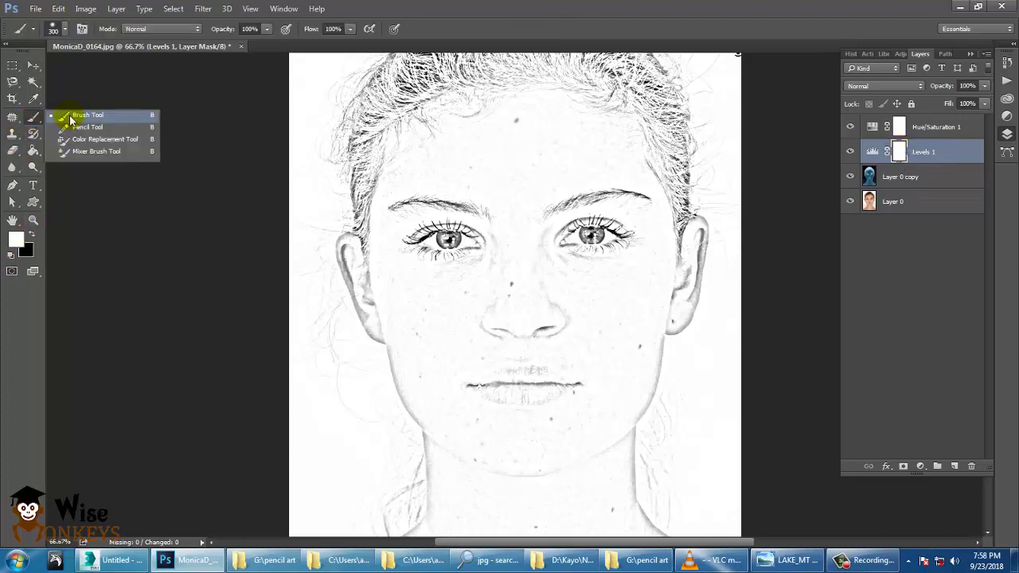
left_click(64, 115)
left_click(32, 233)
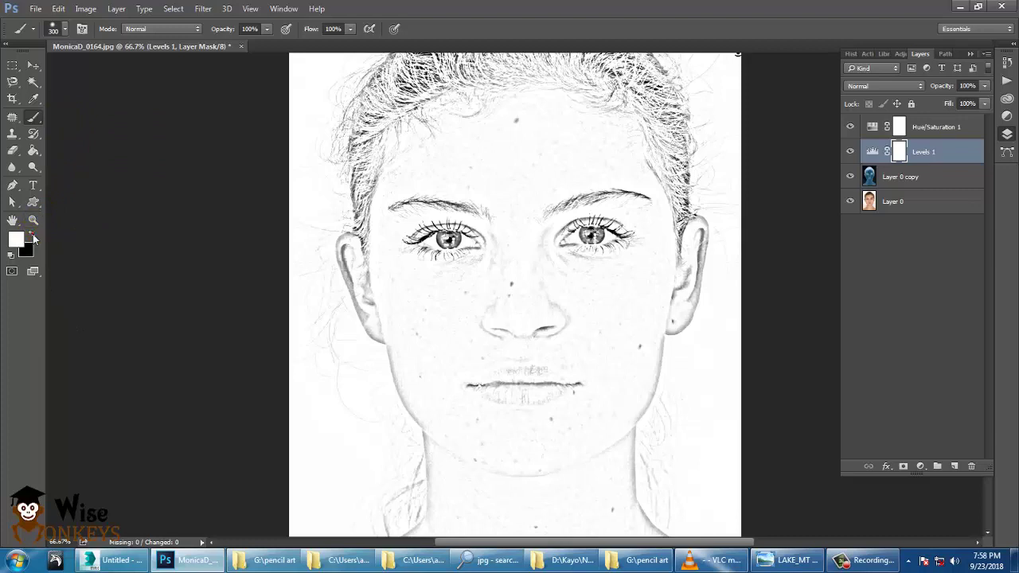
left_click_drag(498, 183, 489, 136)
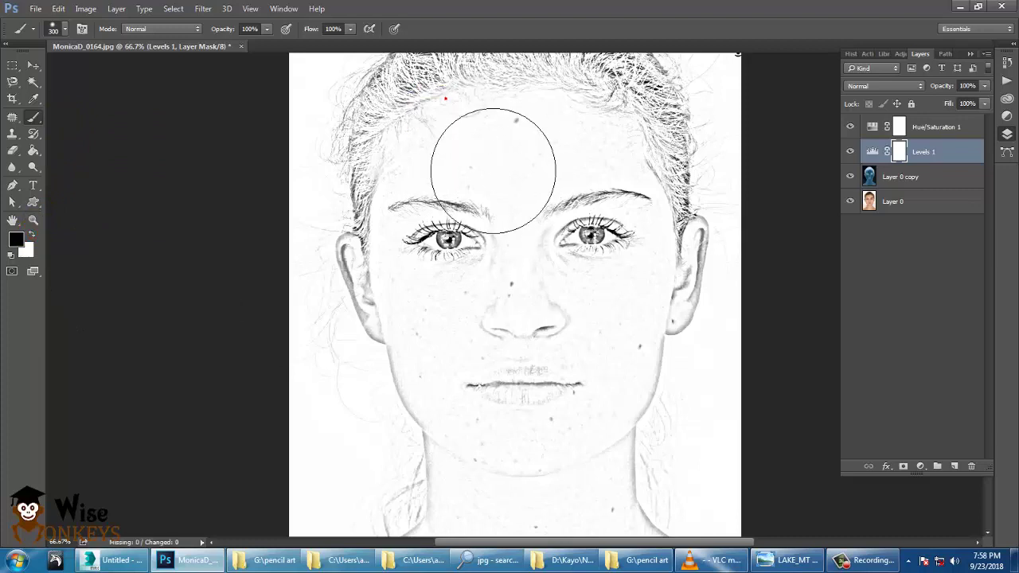
mouse_move(667, 201)
left_mouse_down()
mouse_move(519, 147)
mouse_move(547, 291)
left_mouse_up()
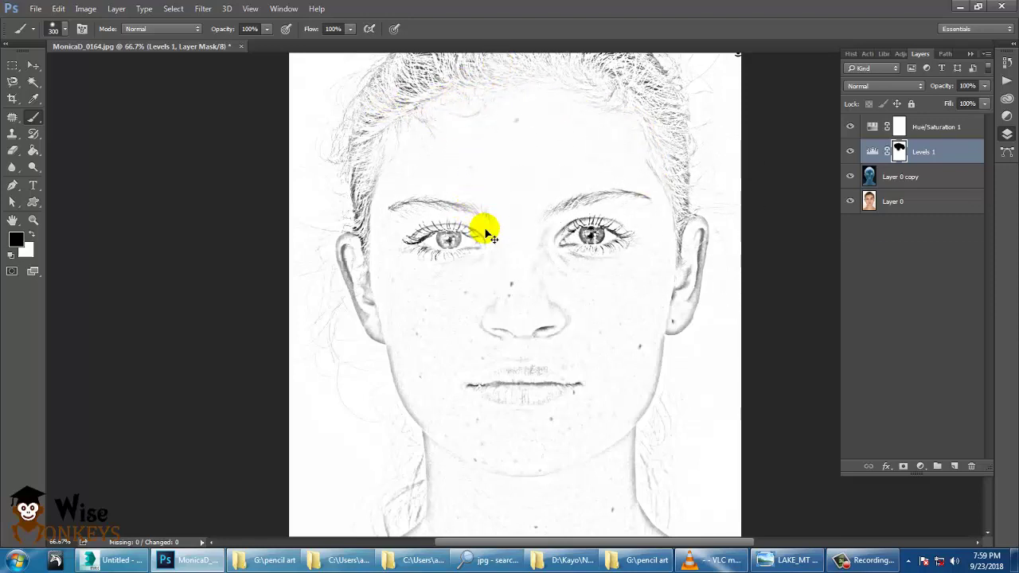
key("ctrl+z")
Step: Switch the painting colour to white and paint more strokes on the Levels 1 mask
left_click(29, 247)
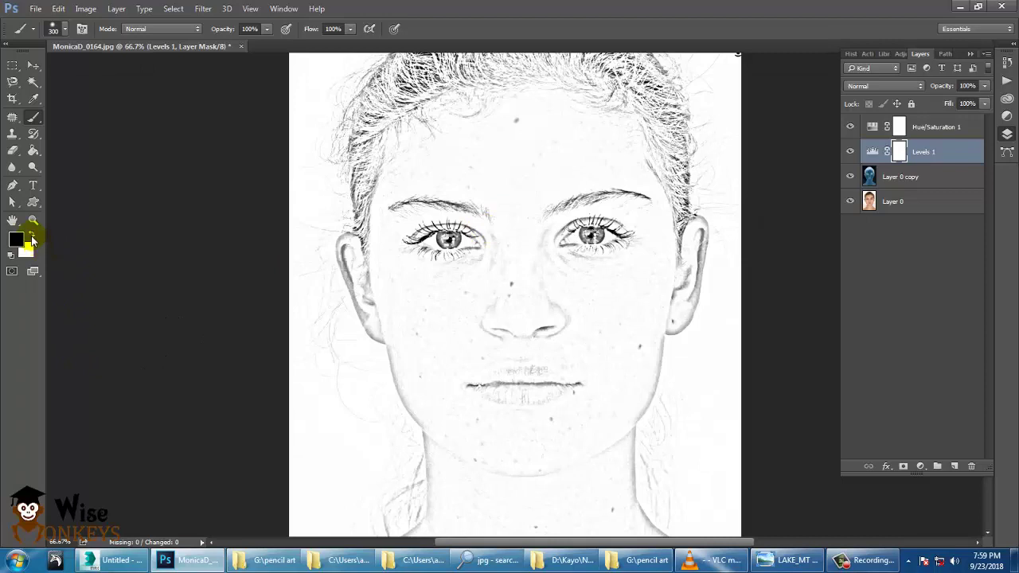
left_click(33, 233)
left_click(411, 104)
left_click_drag(452, 232, 467, 248)
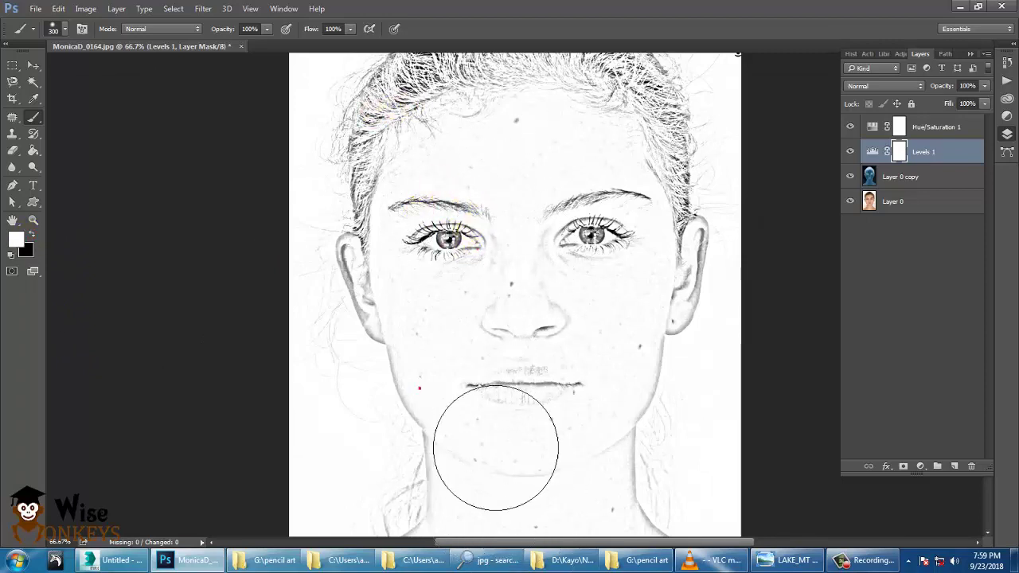
left_click_drag(704, 351, 758, 483)
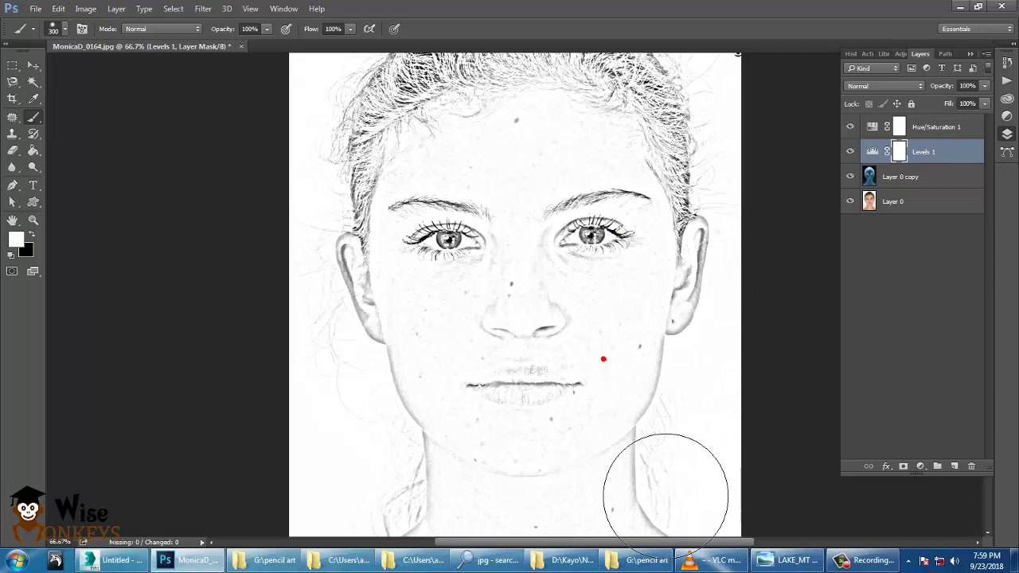
left_click(601, 432)
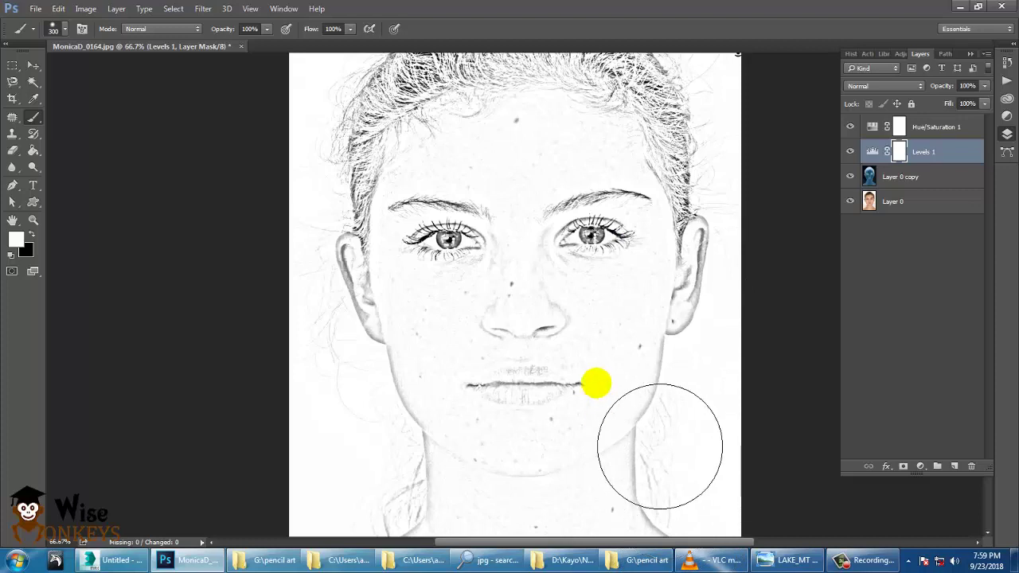
left_click_drag(665, 495, 648, 449)
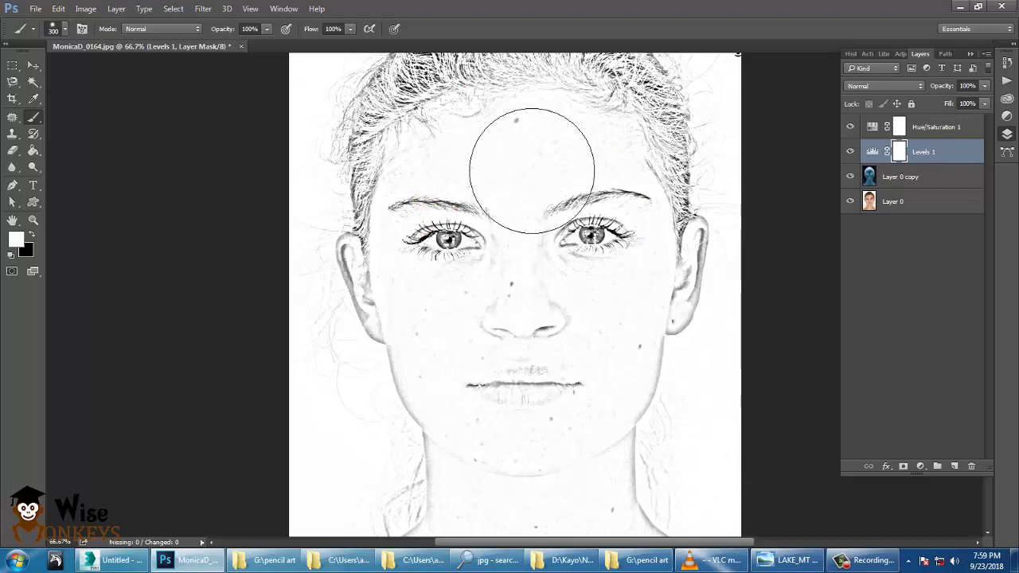
Step: Halve the brush size and paint over the lips, touching up one lip corner
left_click_drag(555, 177, 500, 275)
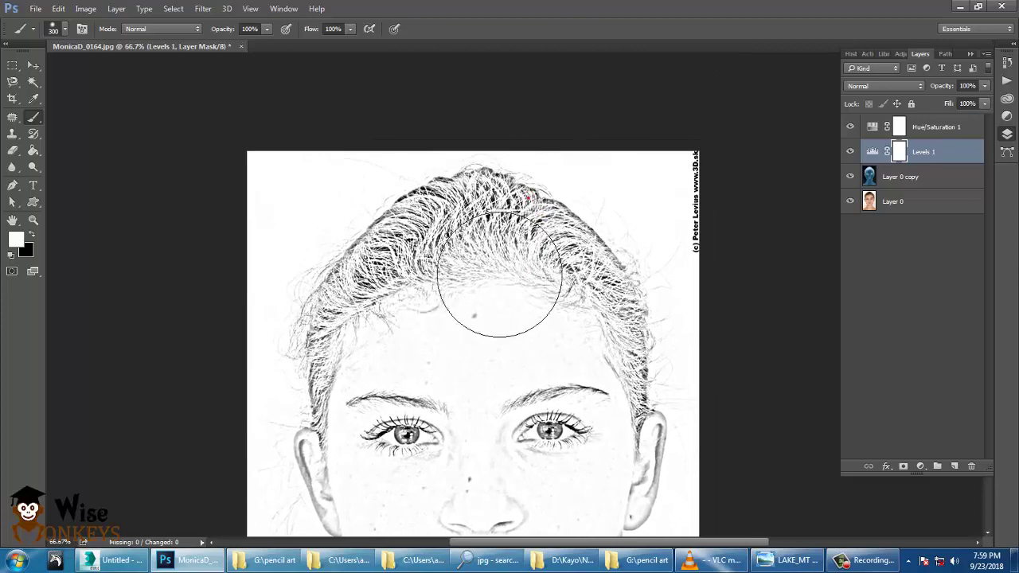
left_click_drag(589, 303, 604, 149)
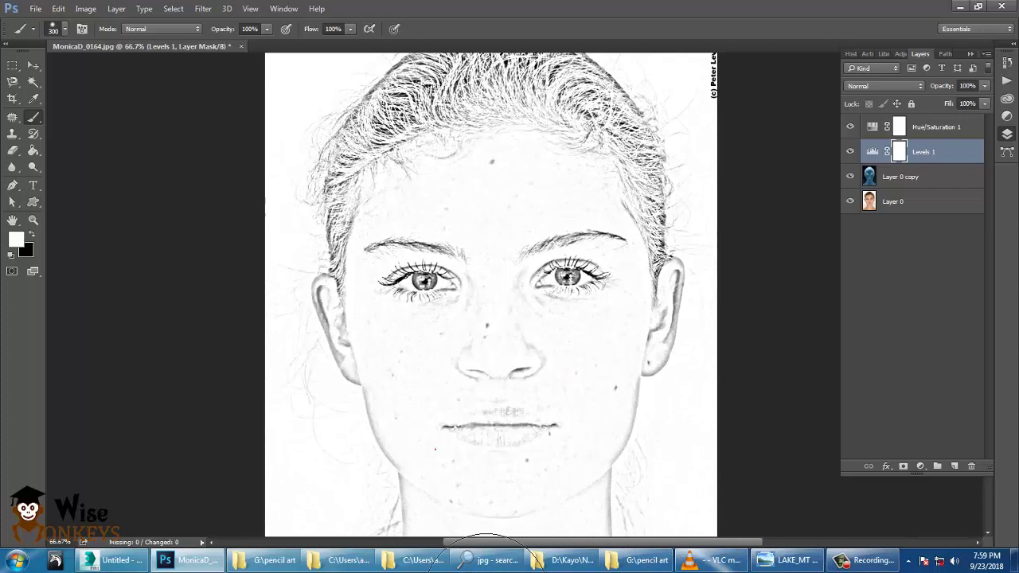
left_click_drag(490, 284, 496, 177)
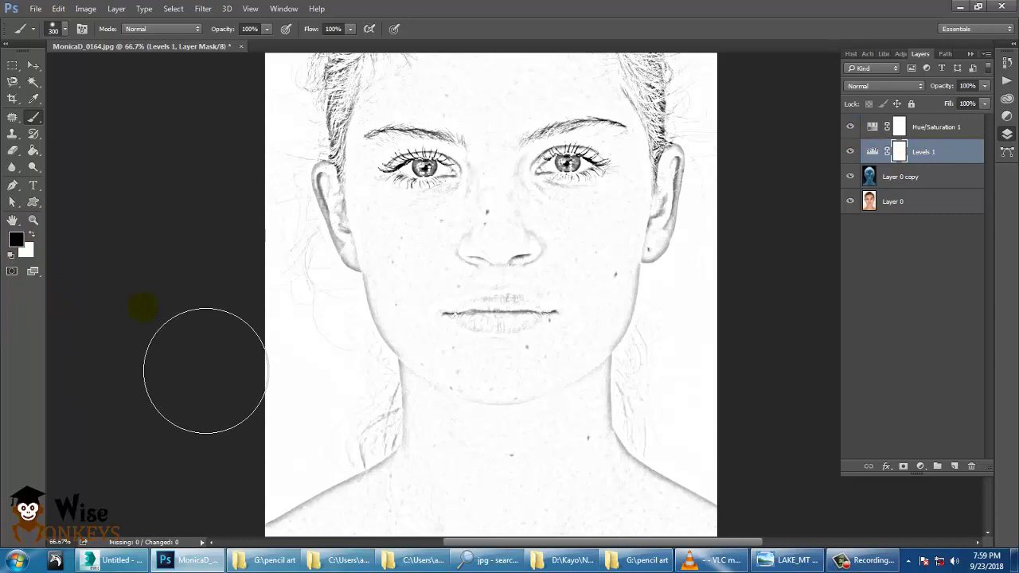
key("bracketleft")
key("bracketleft")
key("bracketleft")
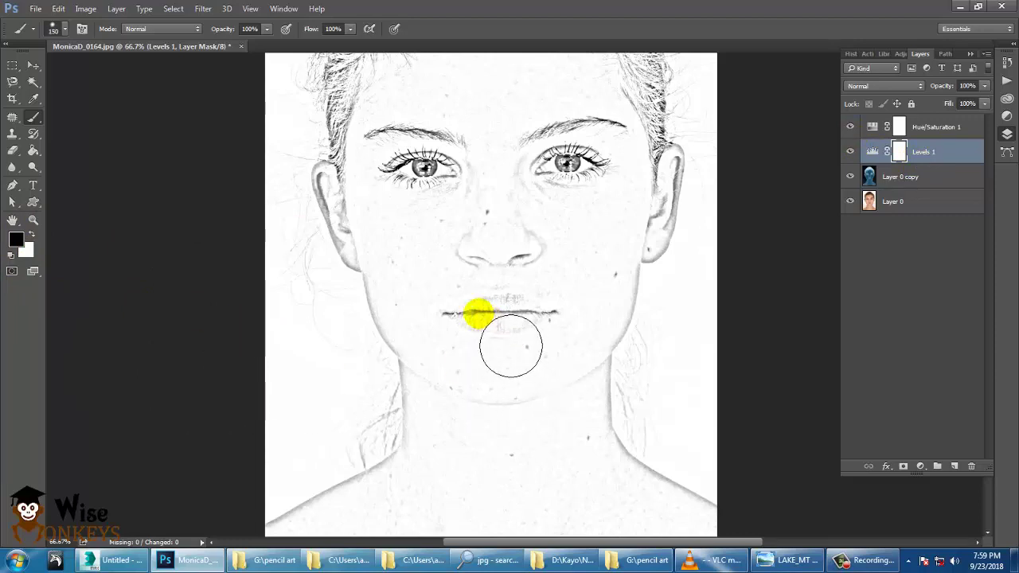
left_click_drag(478, 314, 448, 311)
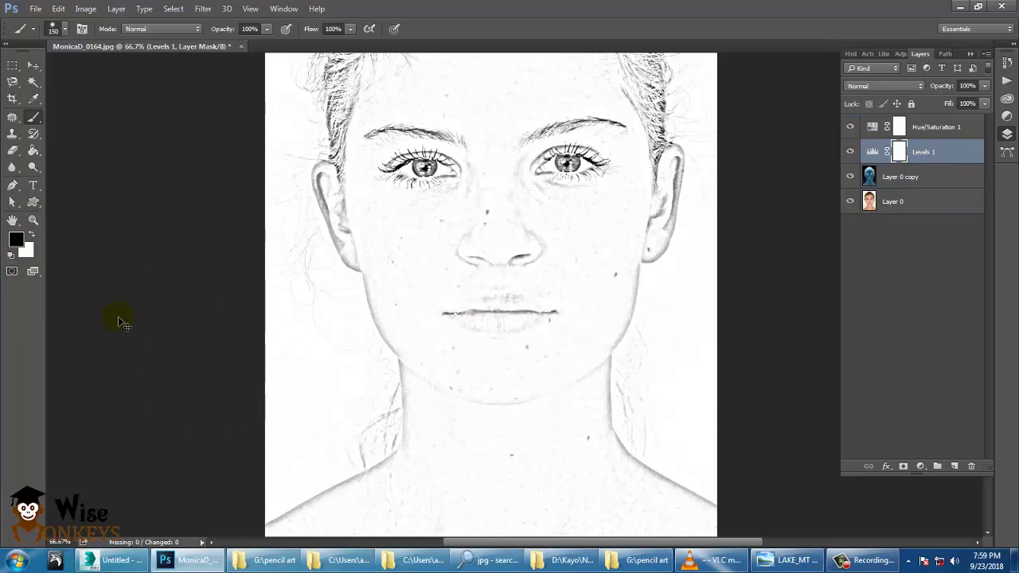
left_click(34, 235)
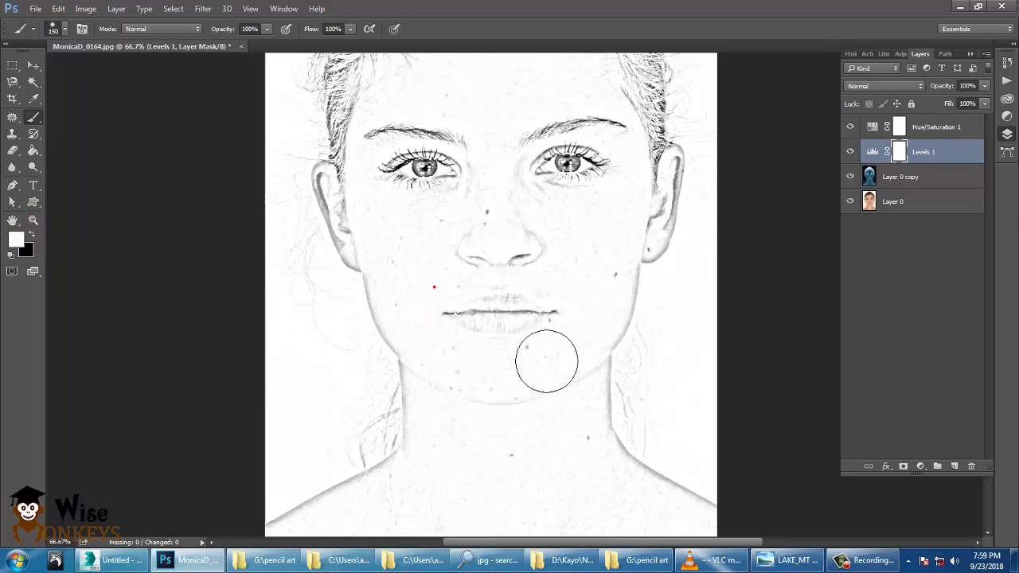
left_click(460, 318)
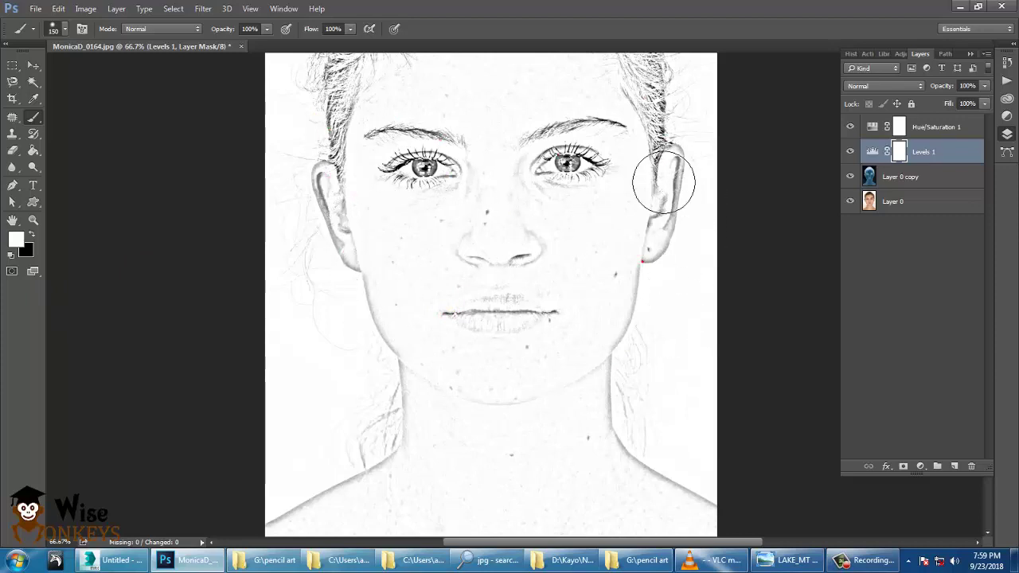
Step: Duplicate Layer 0 as Layer 0 copy 2
left_click(916, 203)
right_click(914, 207)
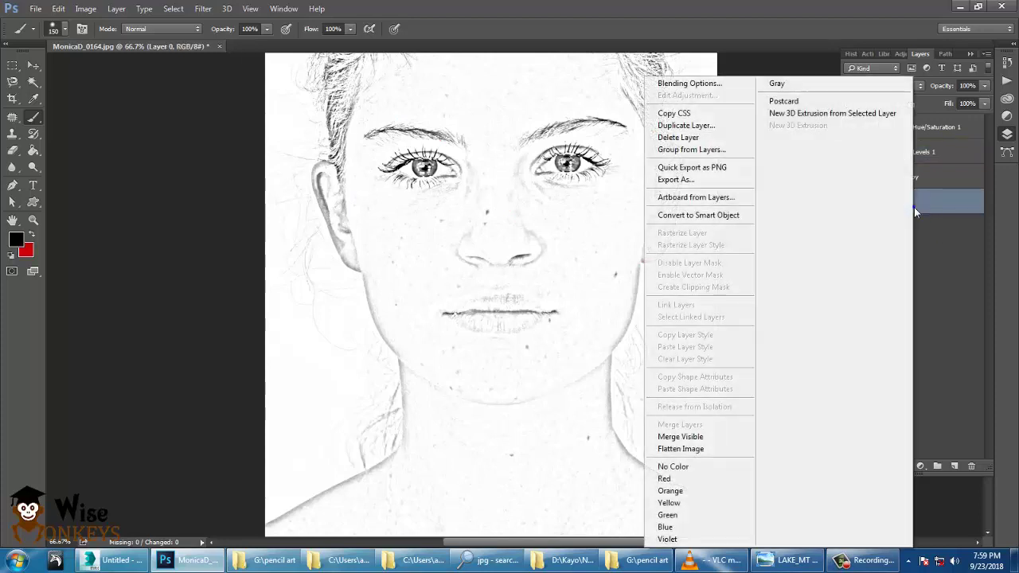
left_click(704, 125)
left_click(618, 170)
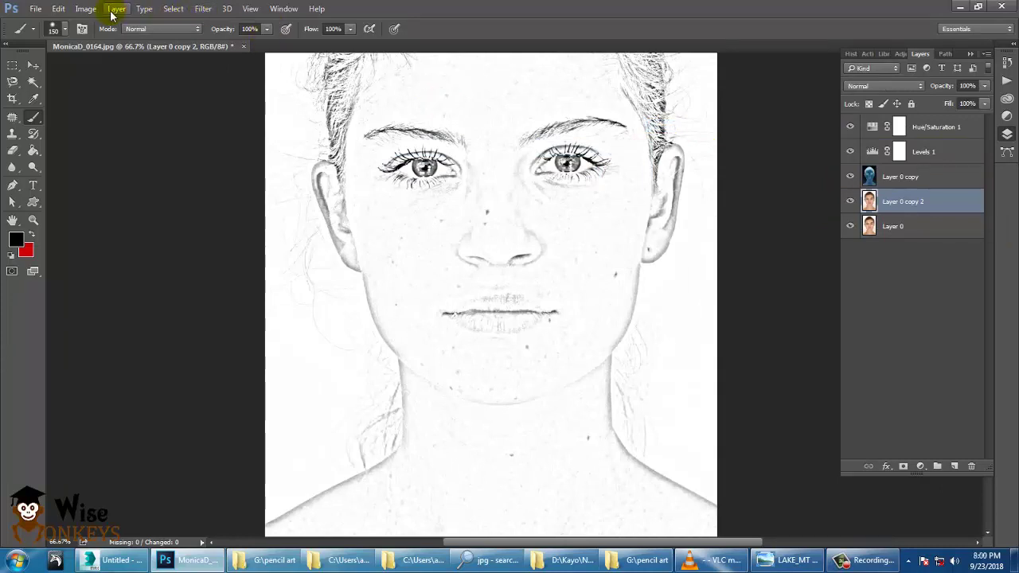
Step: Widen the canvas in Image > Canvas Size by entering 289 as the width
left_click(85, 10)
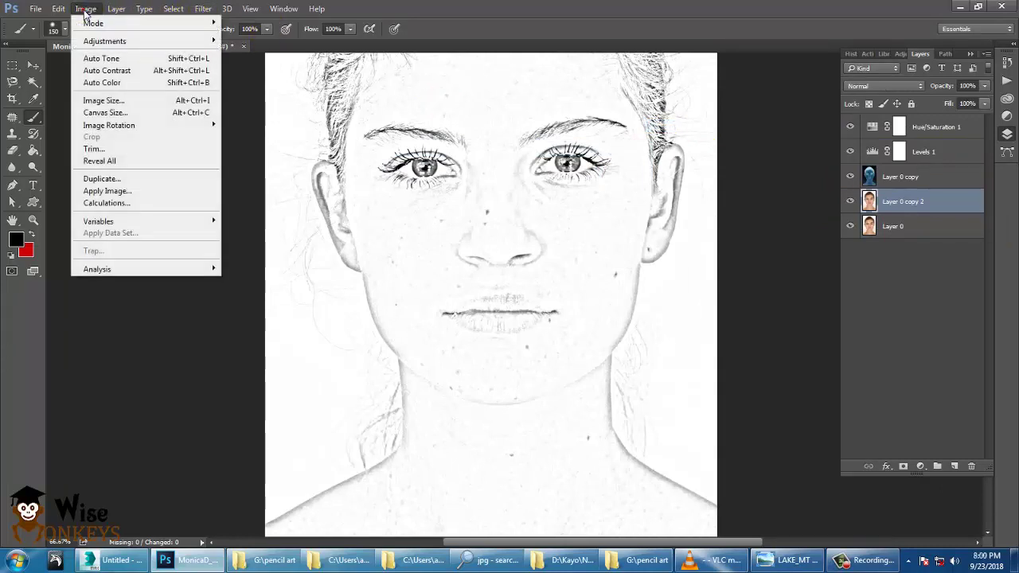
left_click(152, 112)
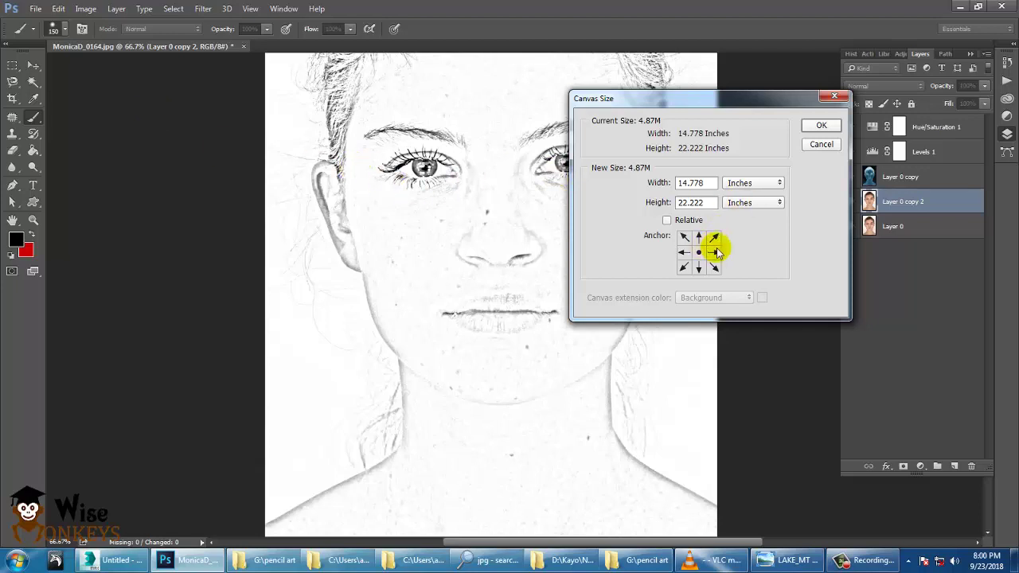
double_click(691, 182)
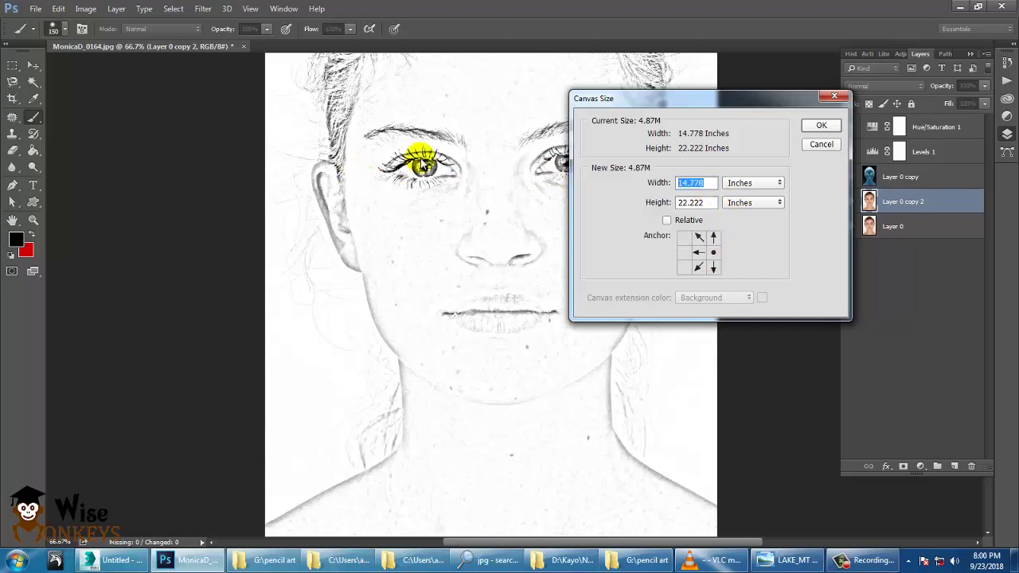
type("289")
left_click(821, 125)
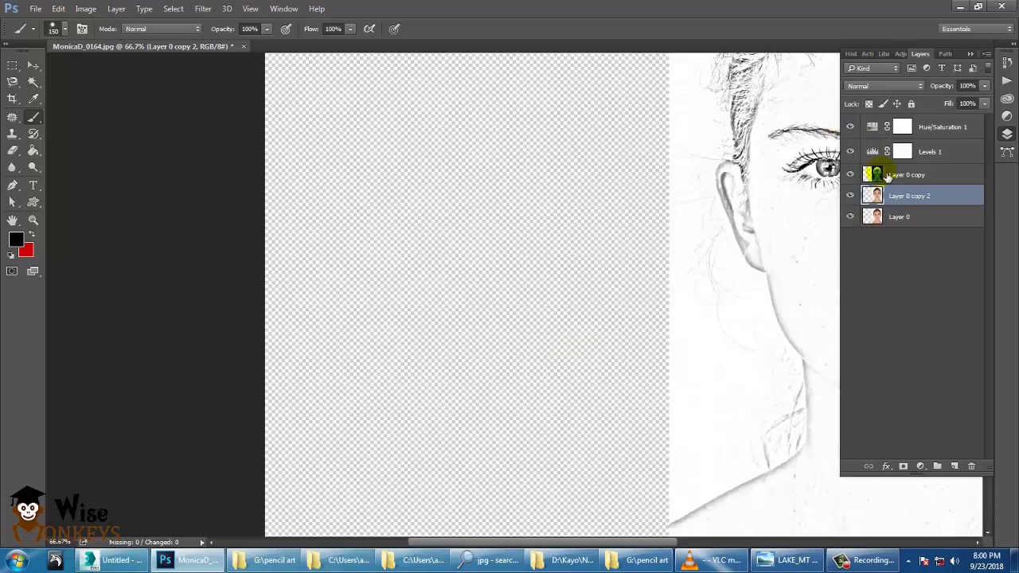
Step: Nudge Layer 0 leftward with the Move tool using Shift+Left
left_click(907, 217)
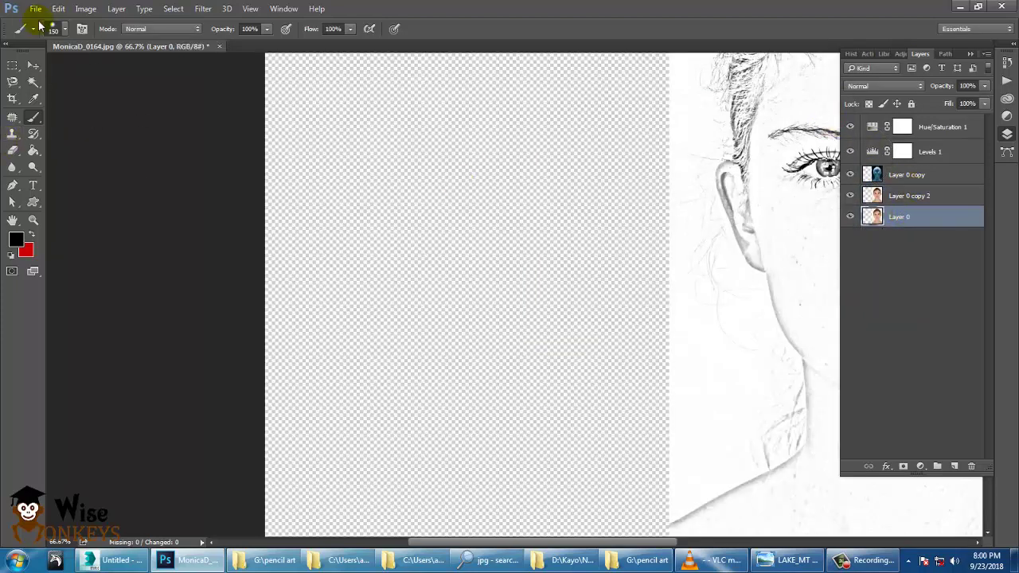
left_click(32, 66)
key("shift+Left")
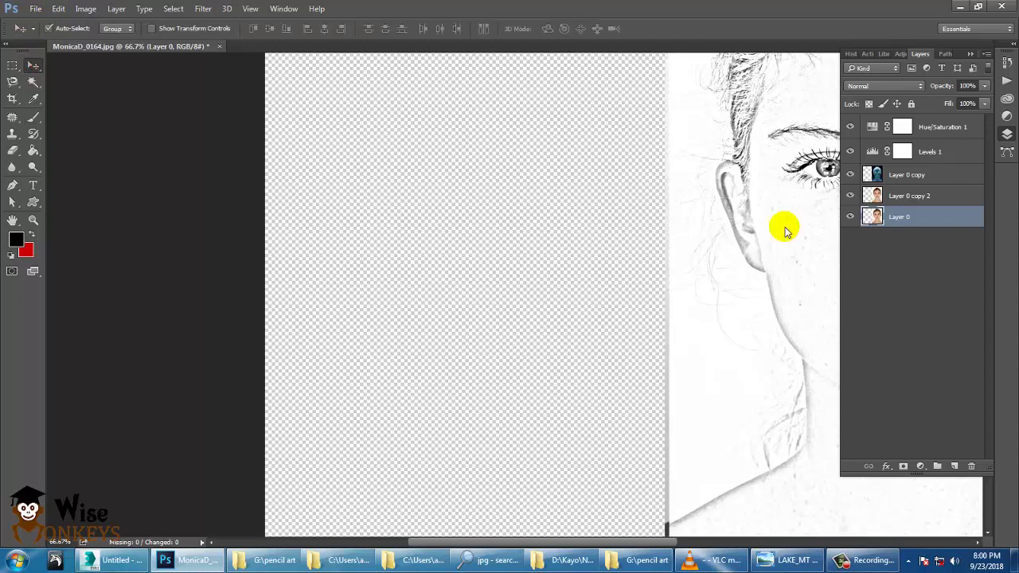
key("shift+Left")
key("shift+Left")
key("shift+Left")
key("shift+Left")
key("shift+Left")
key("shift+Left")
key("shift+Left")
key("shift+Left")
key("shift+Left")
key("shift+Left")
key("shift+Left")
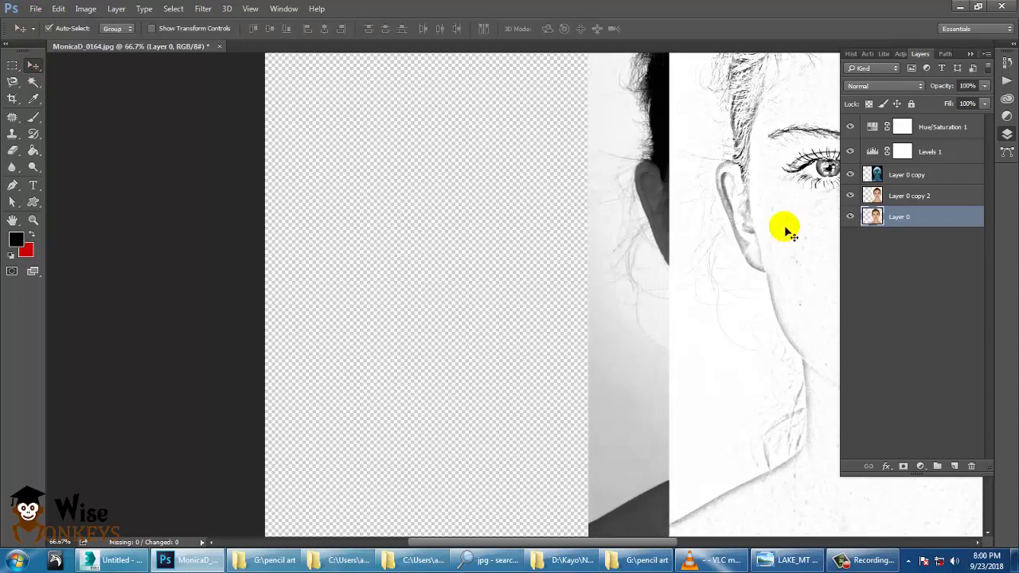
key("shift+Left")
key("shift+Left")
key("shift+Left")
key("shift+Left")
key("shift+Left")
key("shift+Left")
key("shift+Left")
Step: Pick Layer 0 from the canvas and drag the colour photo into the left half
right_click(598, 191)
left_click(626, 200)
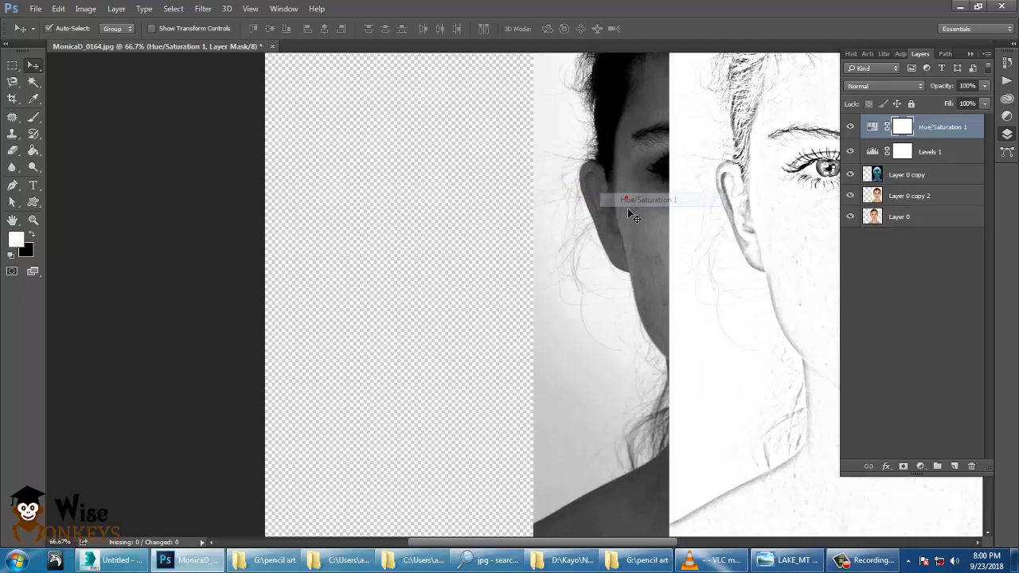
right_click(627, 193)
left_click(636, 209)
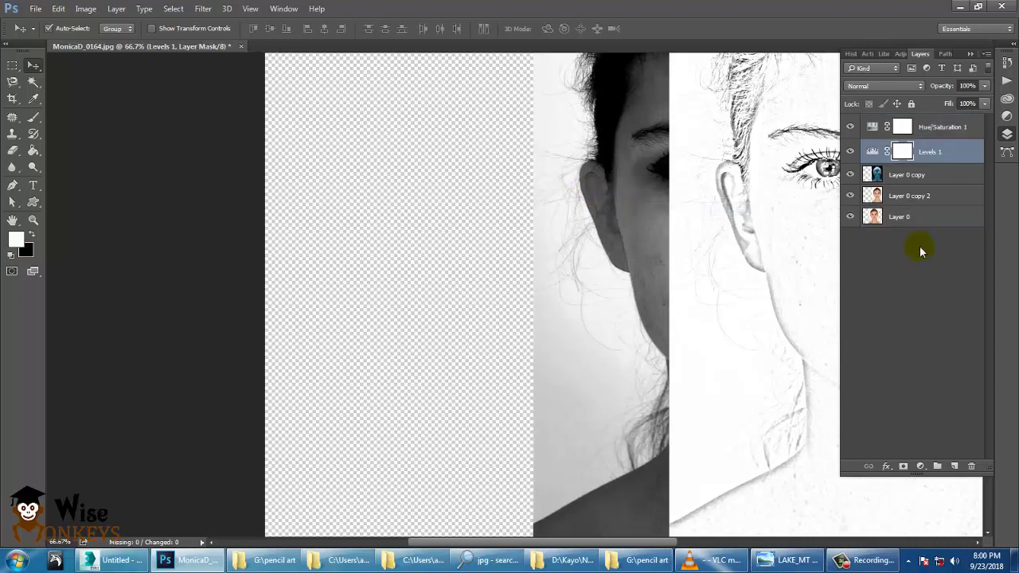
left_click(914, 213)
right_click(546, 204)
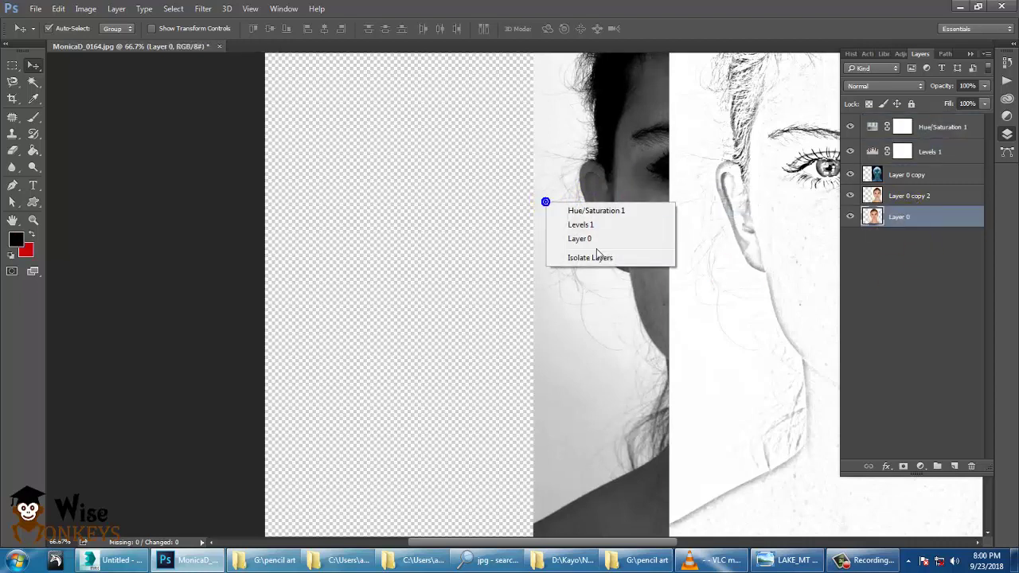
left_click(595, 227)
right_click(593, 207)
left_click(620, 245)
mouse_move(621, 245)
left_mouse_down()
mouse_move(405, 223)
mouse_move(336, 233)
mouse_move(341, 243)
left_mouse_up()
Step: Align the colour photo against the sketch and move Layer 0 to the top of the stack
key("ctrl+minus")
key("ctrl+minus")
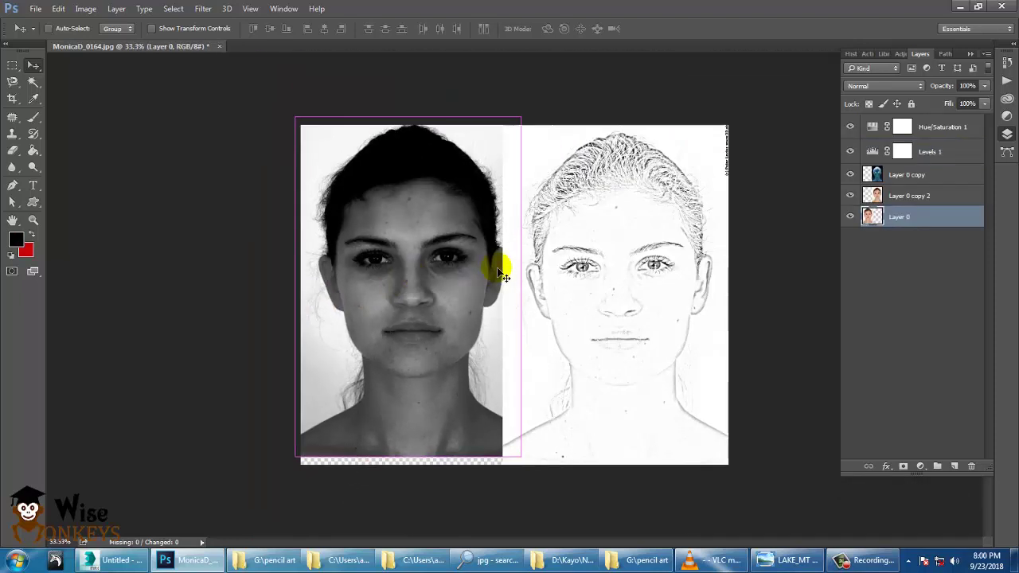
left_click_drag(456, 266, 455, 286)
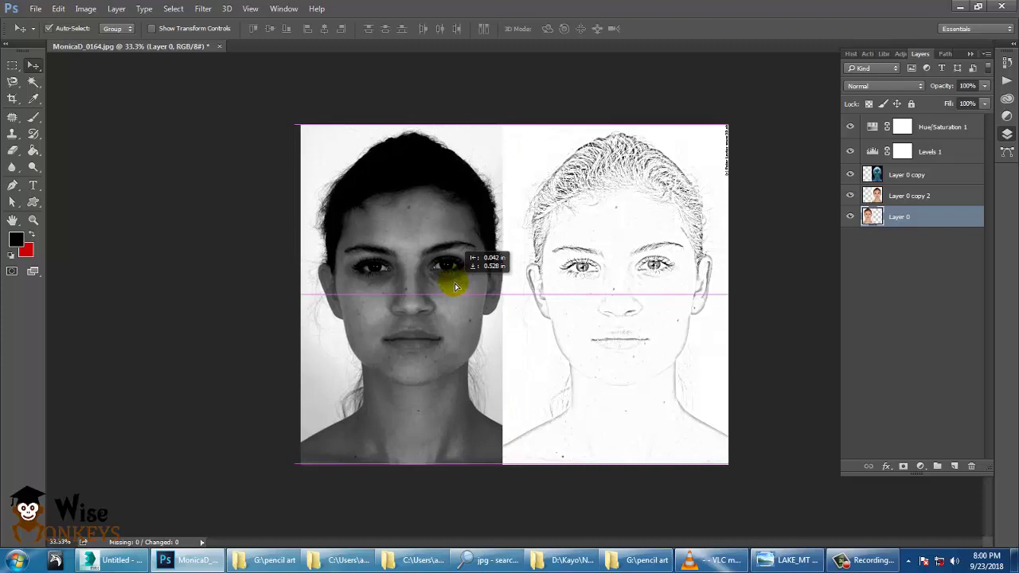
left_click_drag(897, 216, 921, 125)
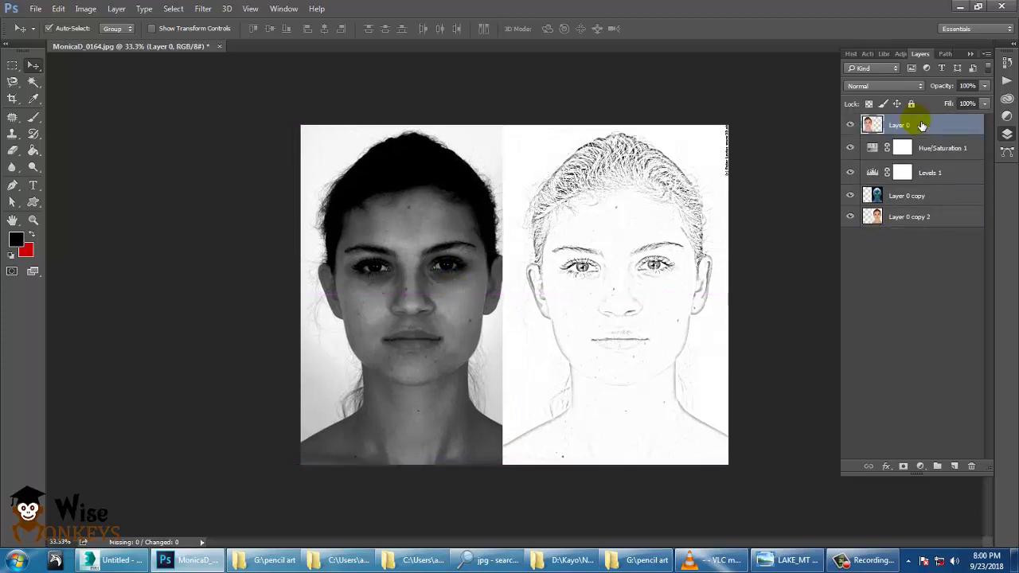
left_click_drag(440, 280, 437, 274)
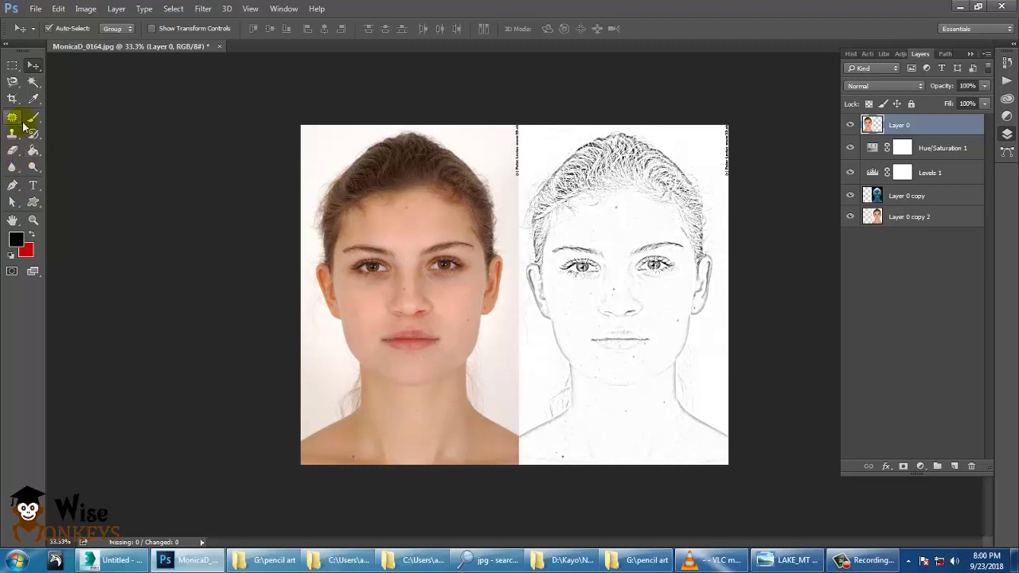
Step: Type a black 'Before' label near the bottom of the colour photo
left_click(33, 185)
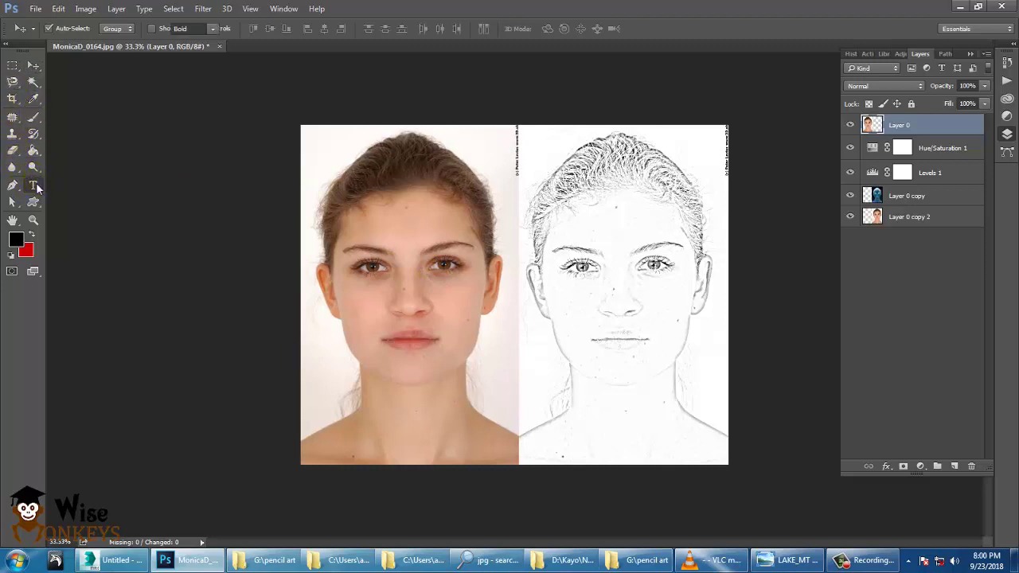
left_click(374, 444)
type("Bef")
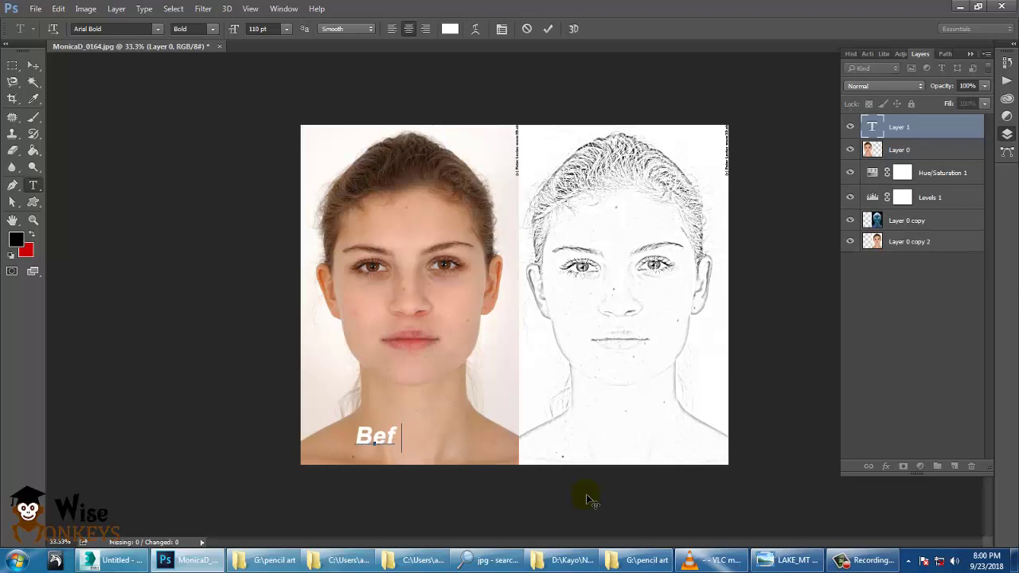
type("ore")
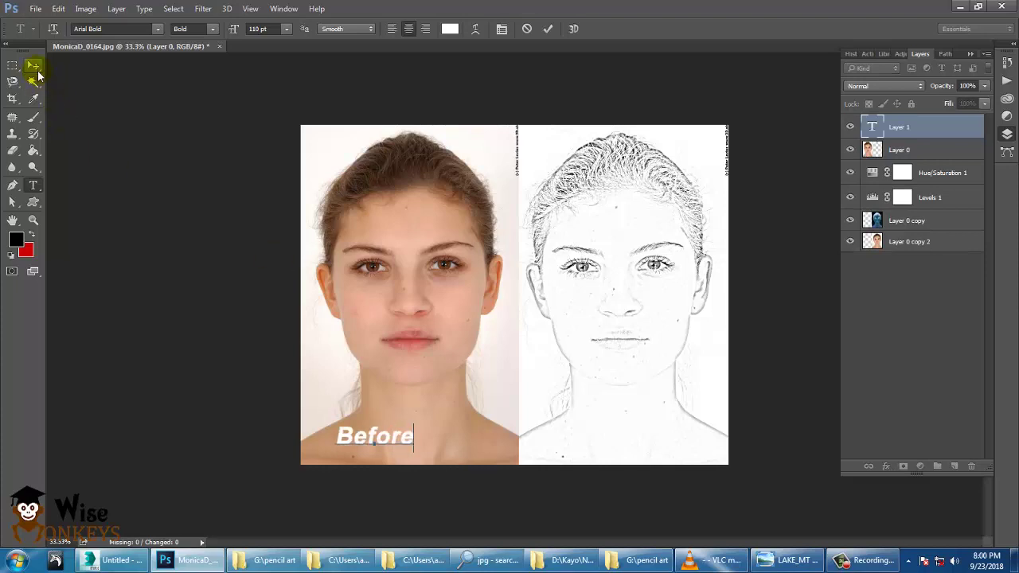
double_click(412, 437)
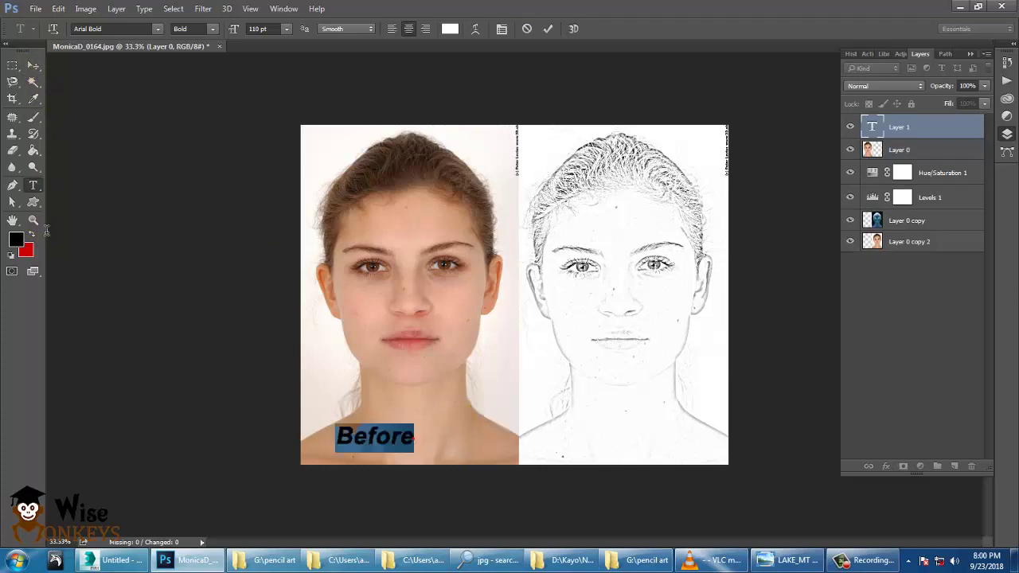
left_click(14, 238)
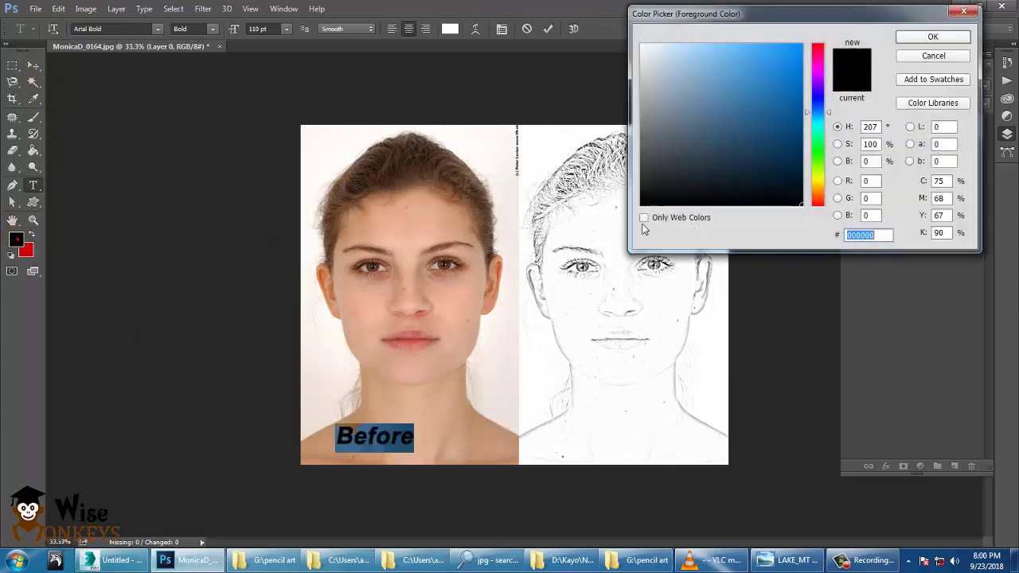
left_click(931, 38)
left_click(25, 70)
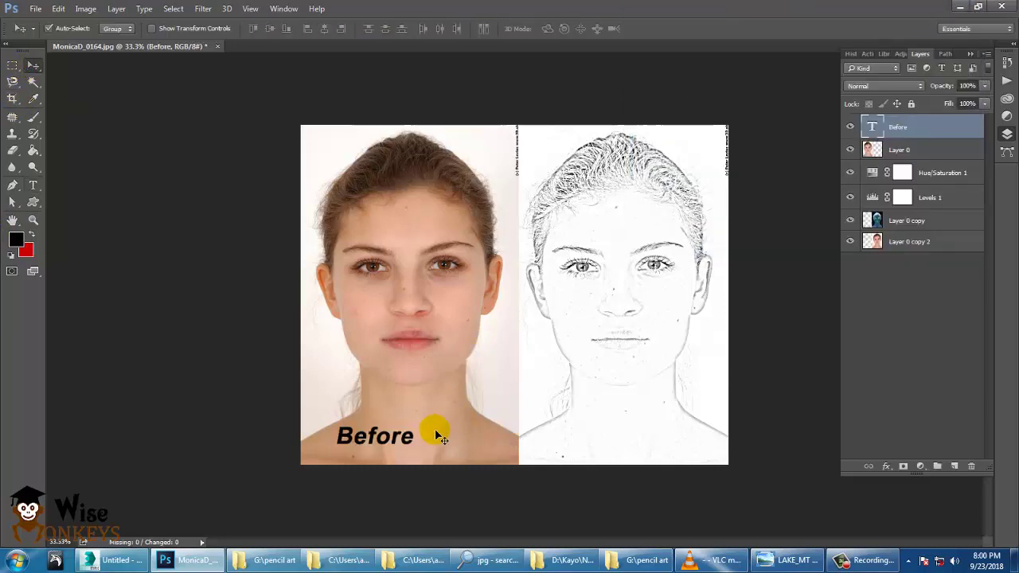
Step: Centre the Before label under the photo and change the copied label's text to 'After'
mouse_move(378, 440)
left_mouse_down()
mouse_move(644, 443)
mouse_move(280, 375)
left_mouse_up()
left_click(33, 185)
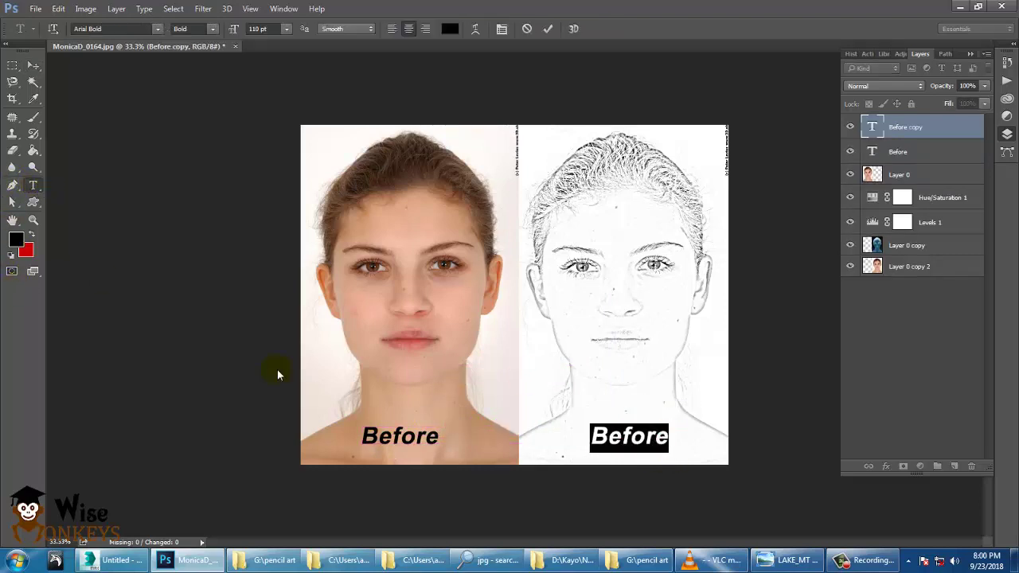
type("After")
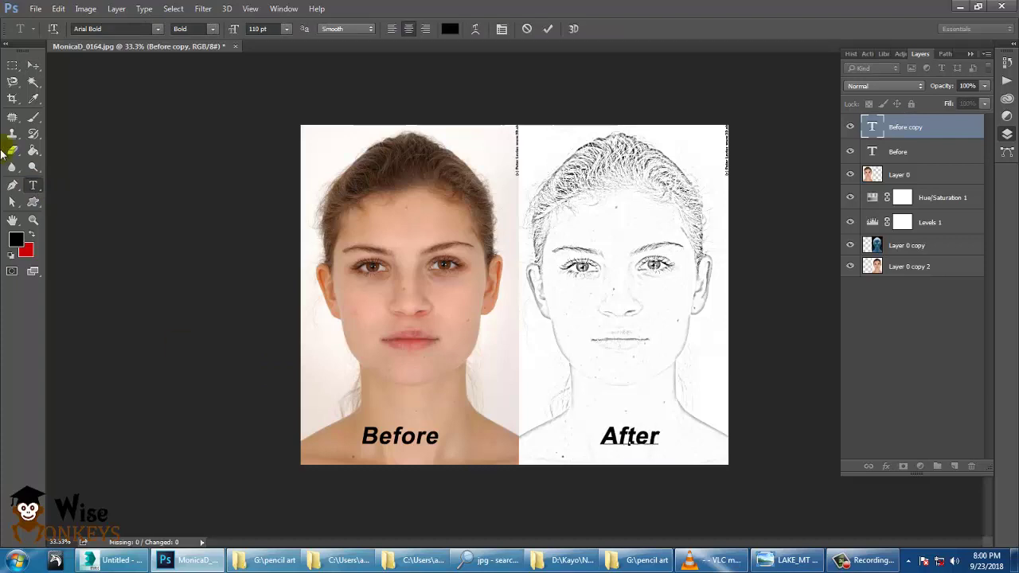
left_click(32, 68)
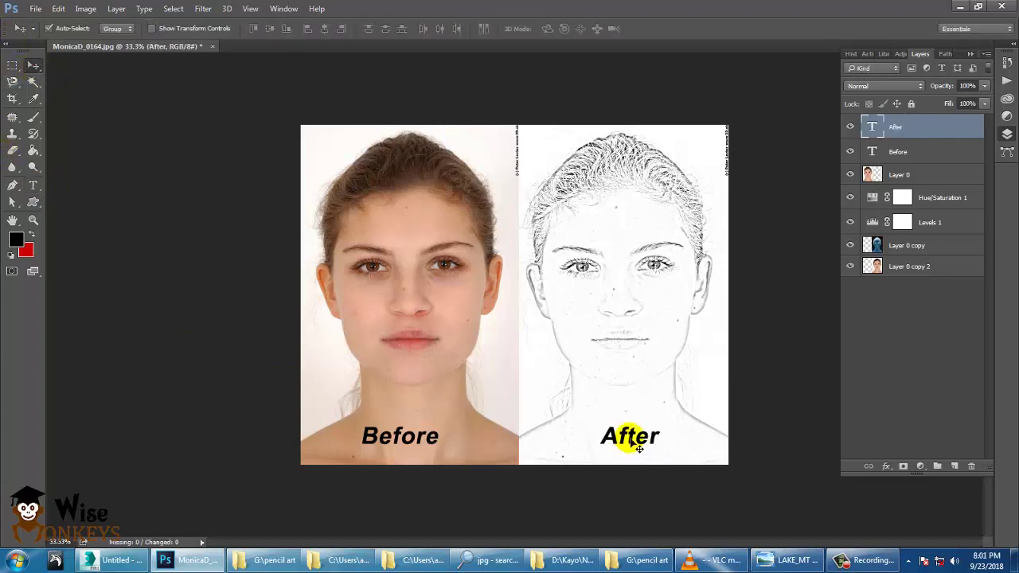
left_click_drag(637, 447, 643, 438)
key("ctrl+plus")
key("ctrl+plus")
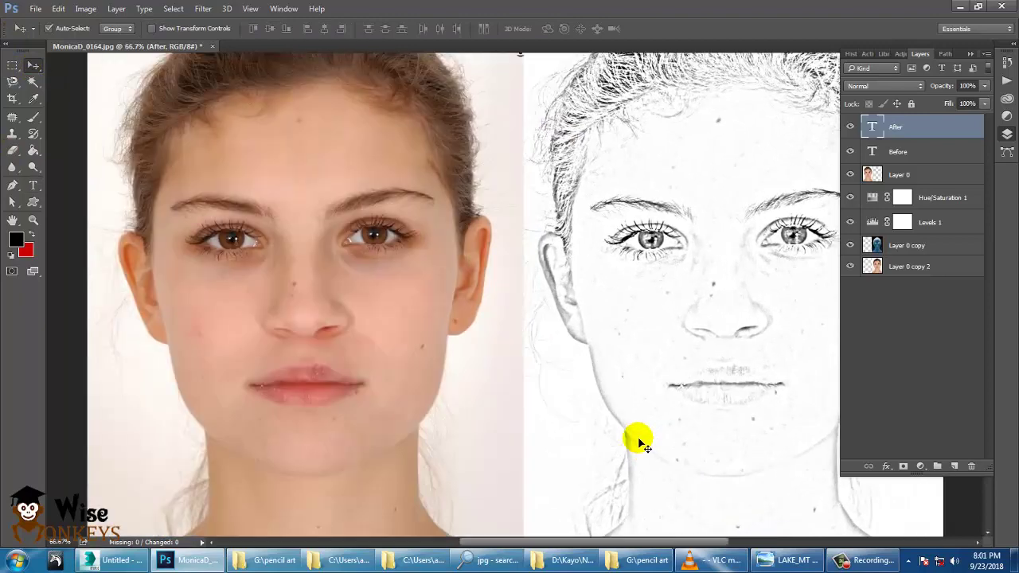
scroll(643, 446, "right", 3)
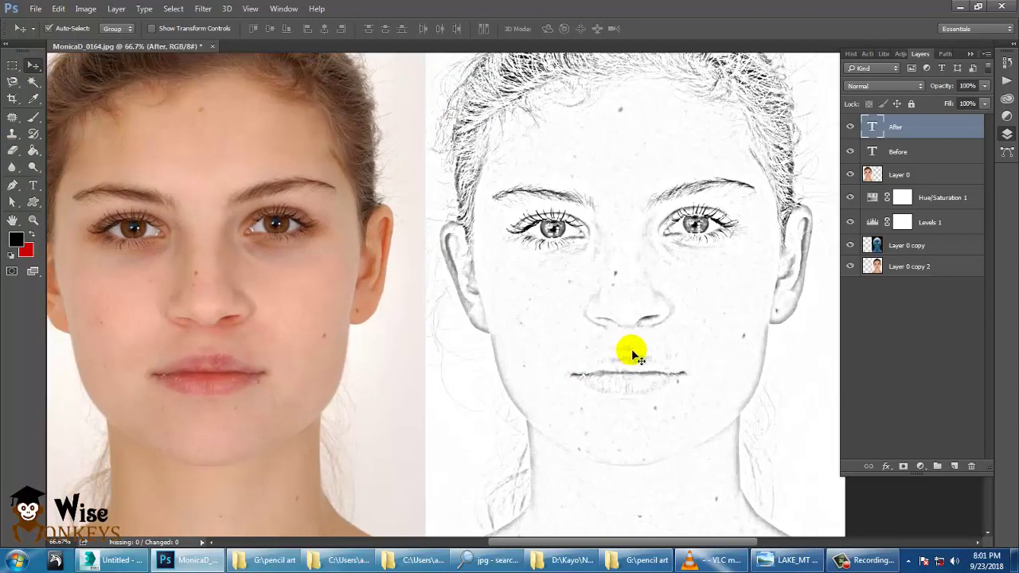